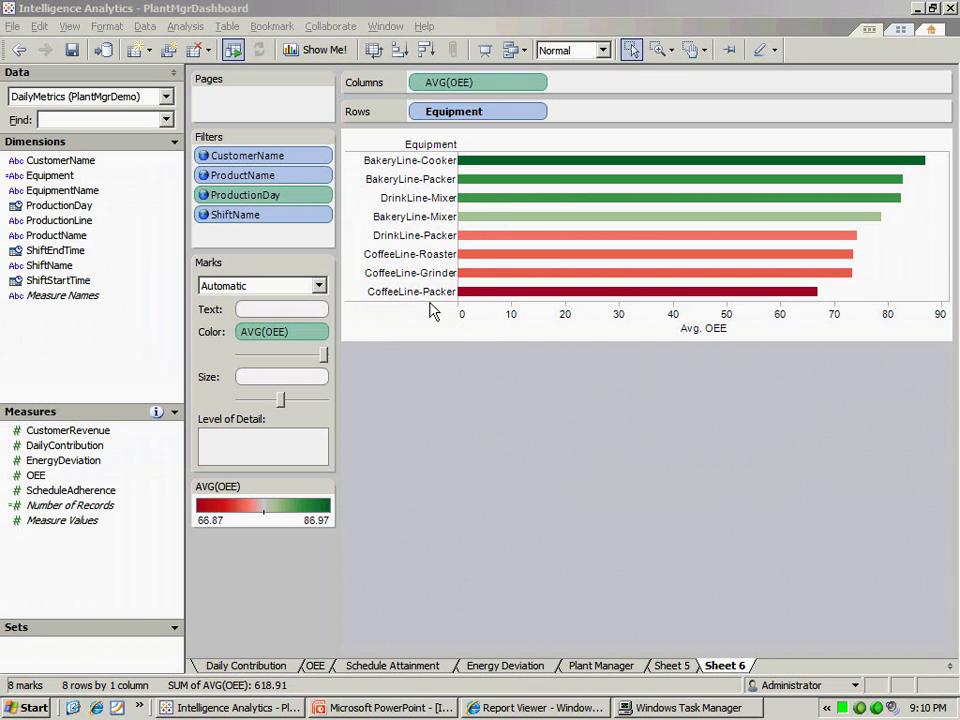
Add a new blank worksheet, Sheet 7, from the Sheet 6 tab's menu.
{"action": "right_click", "coordinate": [749, 673]}
{"action": "left_click", "coordinate": [768, 499]}
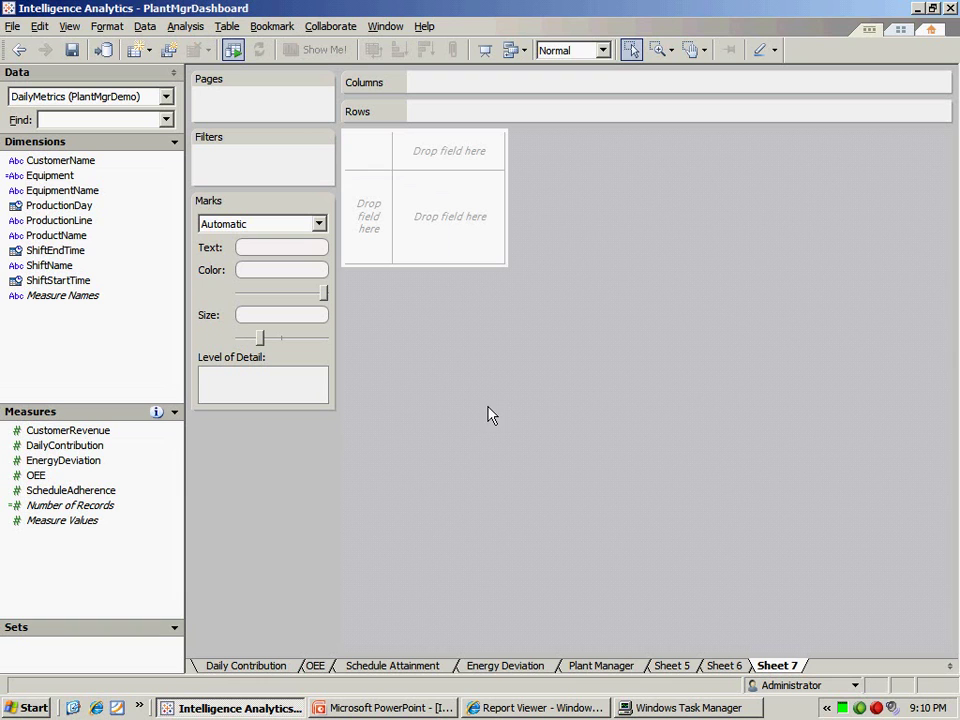
Put ProductionLine on Rows with EquipmentName nested beside it, undoing an accidental replacement.
{"action": "left_click", "coordinate": [75, 224]}
{"action": "left_click_drag", "start_coordinate": [76, 226], "coordinate": [369, 210]}
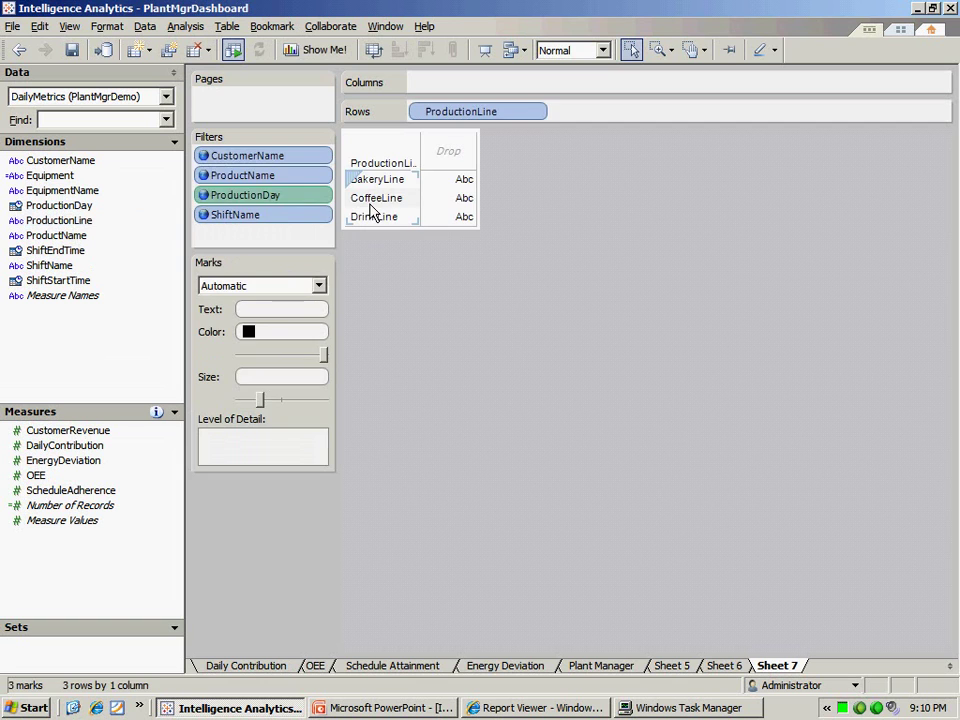
{"action": "left_click", "coordinate": [70, 190]}
{"action": "left_click_drag", "start_coordinate": [70, 190], "coordinate": [397, 200]}
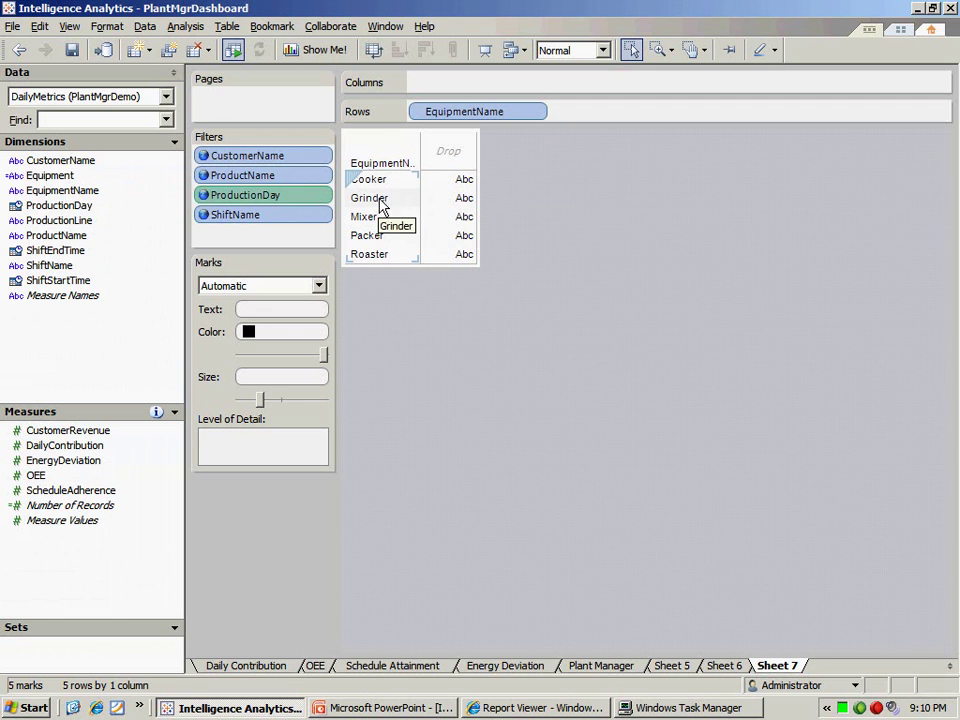
{"action": "left_click", "coordinate": [19, 50]}
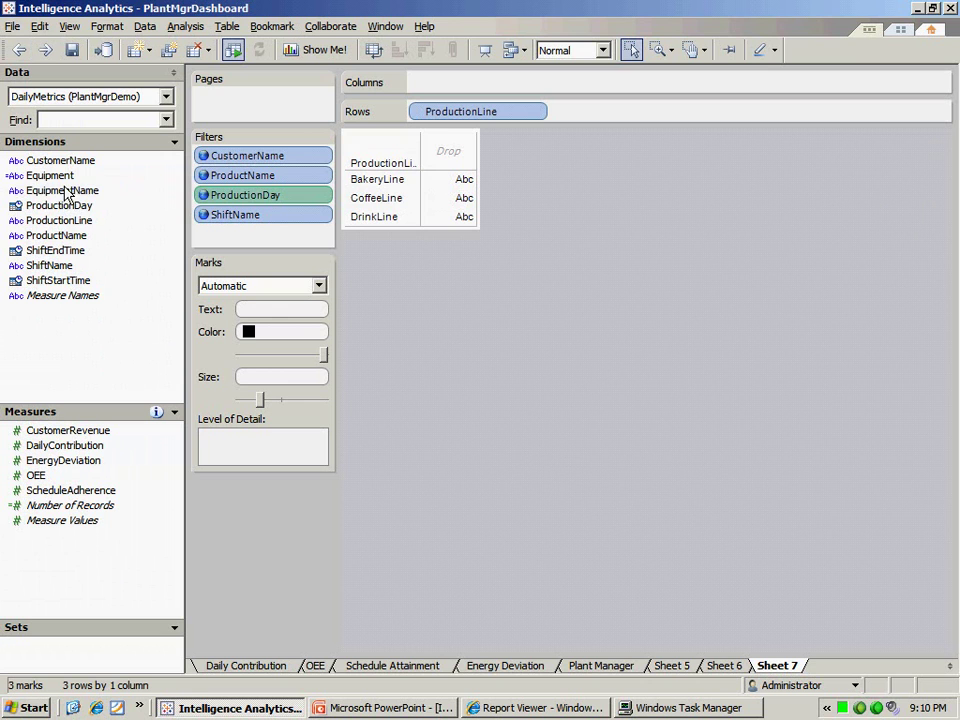
{"action": "left_click_drag", "start_coordinate": [62, 190], "coordinate": [419, 203]}
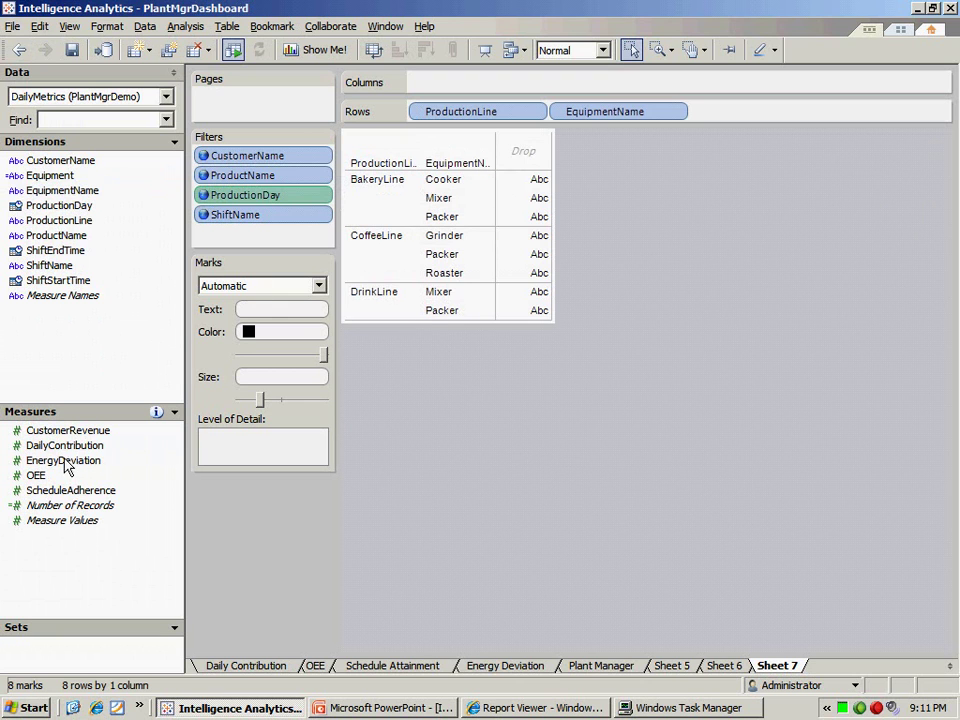
Chart EnergyDeviation as horizontal bars, aggregated as an average.
{"action": "left_click_drag", "start_coordinate": [72, 466], "coordinate": [508, 88]}
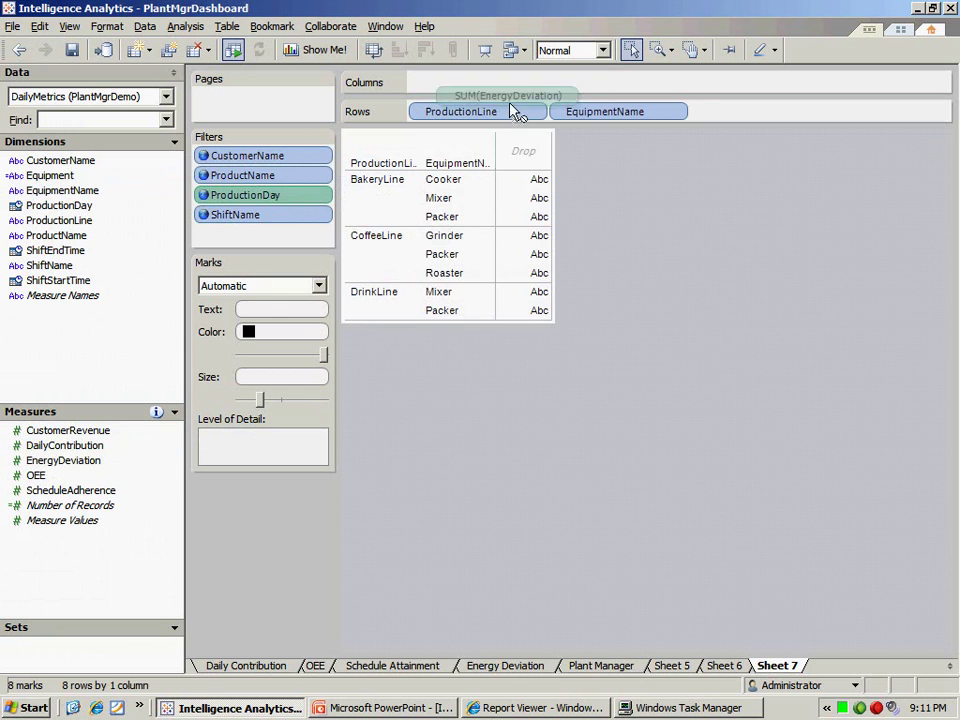
{"action": "left_click_drag", "start_coordinate": [508, 88], "coordinate": [510, 88]}
{"action": "left_click", "coordinate": [538, 84]}
{"action": "mouse_move", "coordinate": [458, 207]}
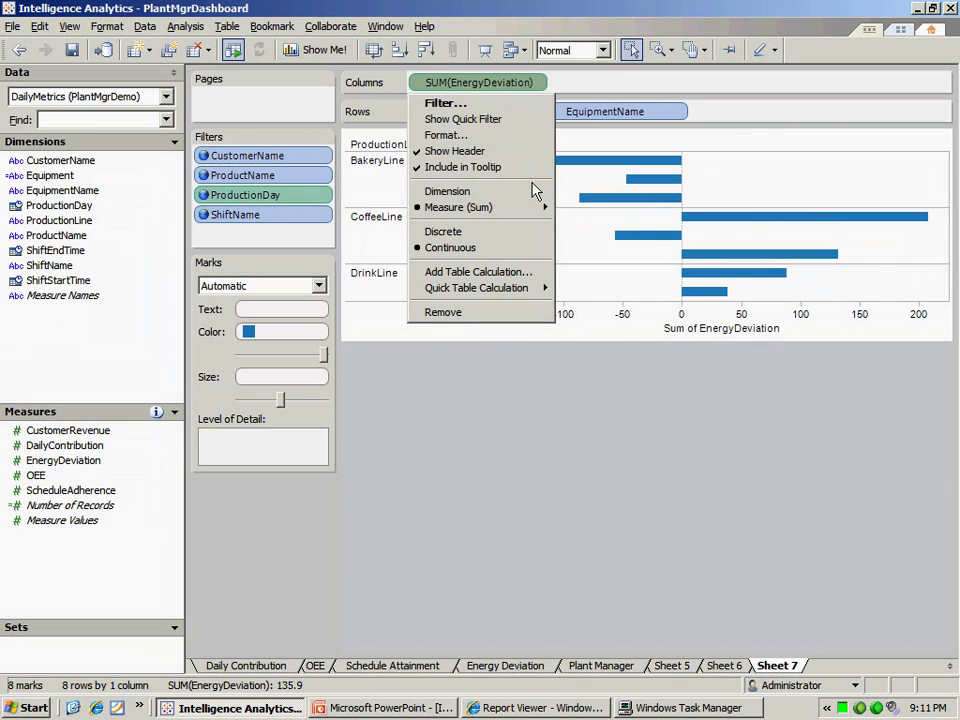
{"action": "left_click", "coordinate": [598, 226]}
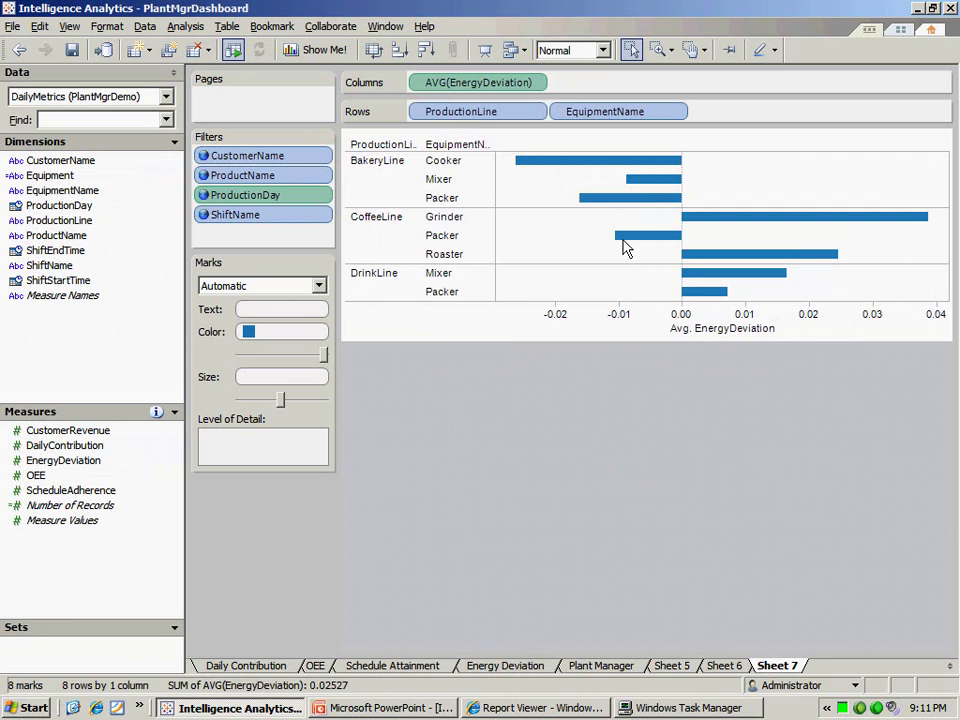
Colour the bars red-to-green by average EnergyDeviation and check the CoffeeLine Grinder bar.
{"action": "left_click_drag", "start_coordinate": [480, 83], "coordinate": [288, 340]}
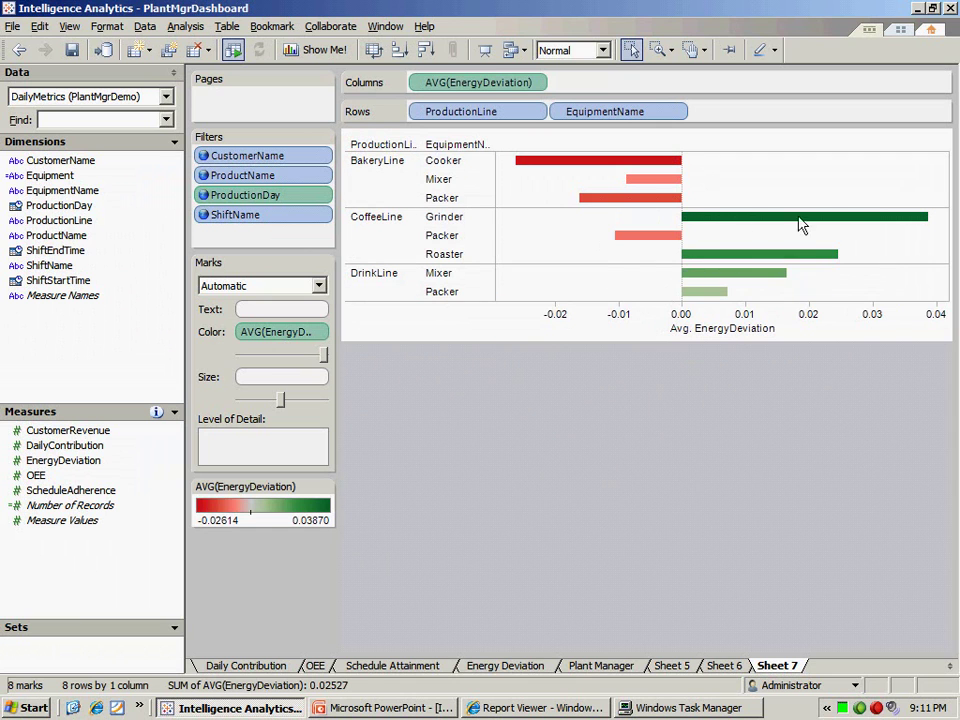
{"action": "left_click", "coordinate": [850, 217]}
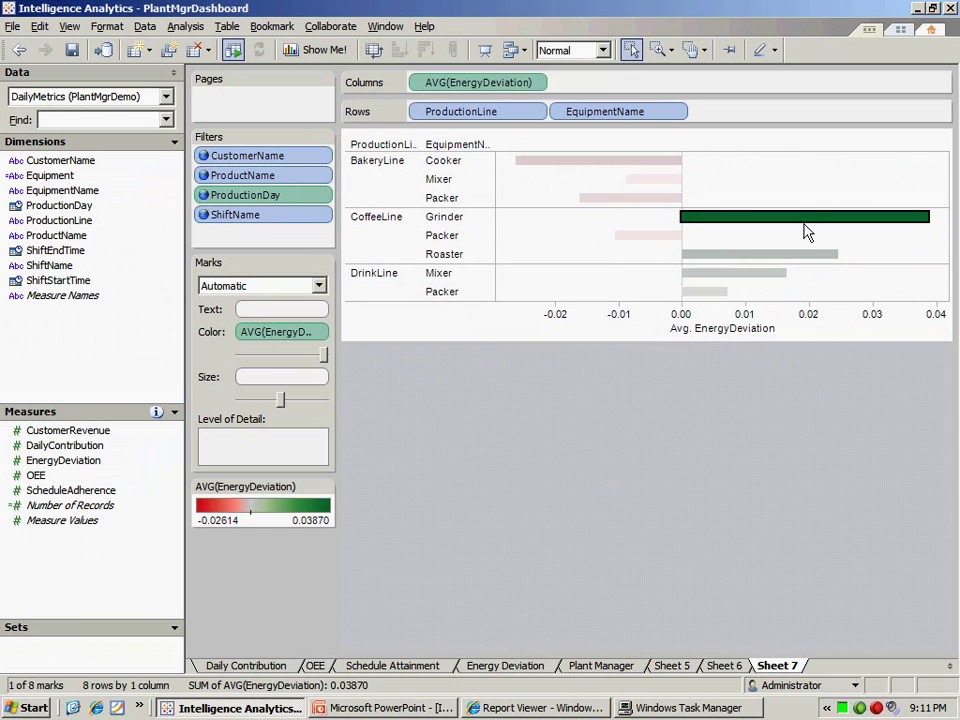
{"action": "left_click", "coordinate": [812, 231]}
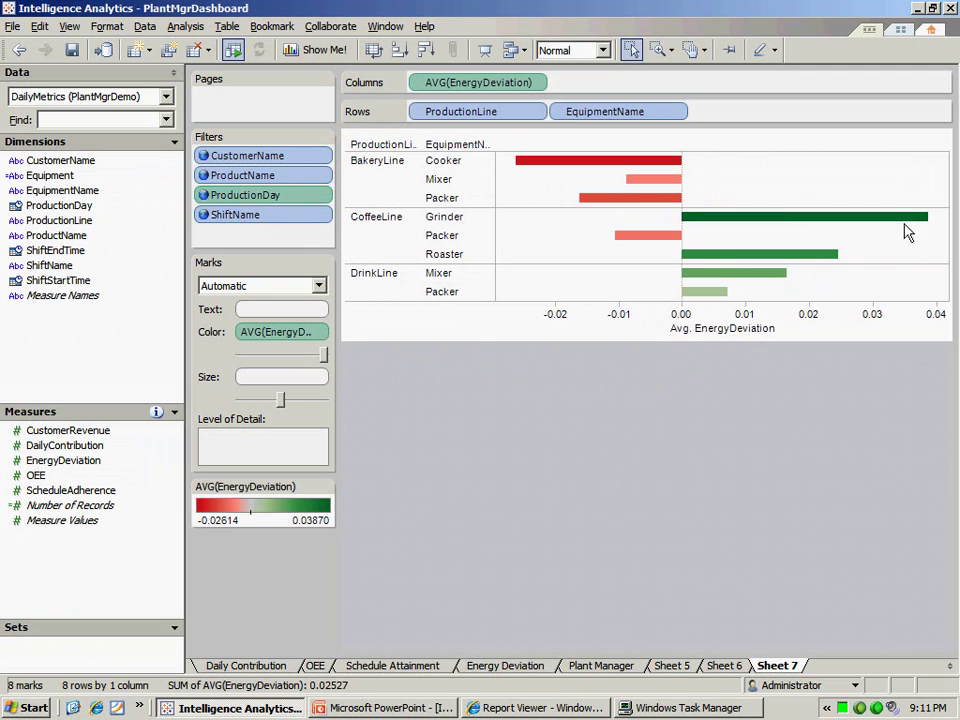
Show a ProductionDay slider narrowed to 1/27/2010–2/18/2010, then check the Grinder and Roaster bars.
{"action": "left_click", "coordinate": [322, 195]}
{"action": "left_click", "coordinate": [300, 231]}
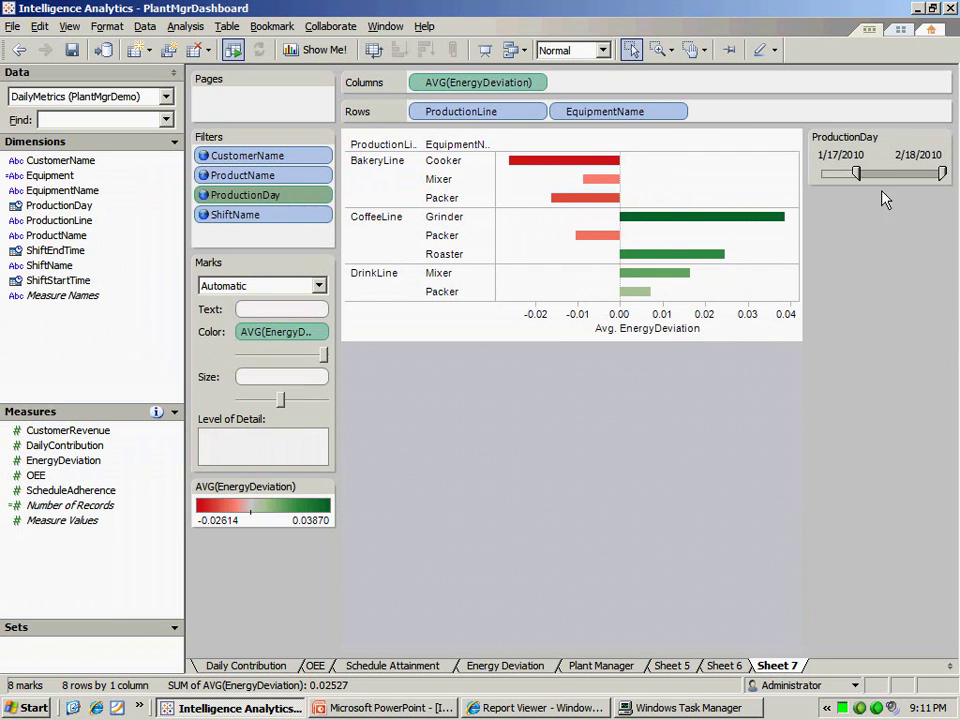
{"action": "mouse_move", "coordinate": [858, 172]}
{"action": "left_mouse_down"}
{"action": "mouse_move", "coordinate": [845, 172]}
{"action": "mouse_move", "coordinate": [882, 172]}
{"action": "left_mouse_up"}
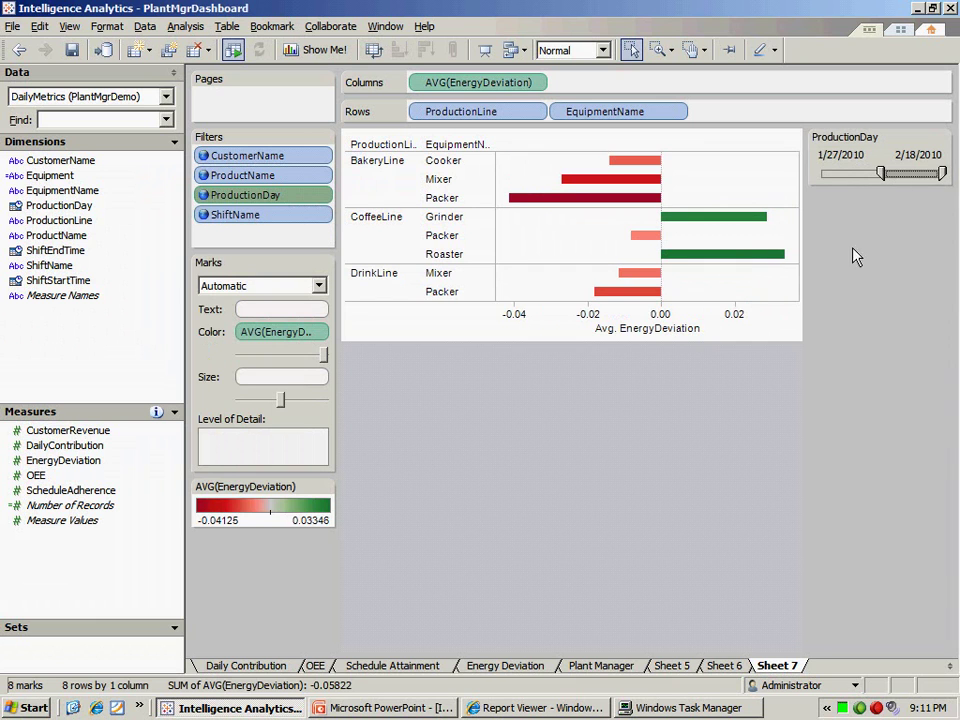
{"action": "left_click", "coordinate": [753, 220]}
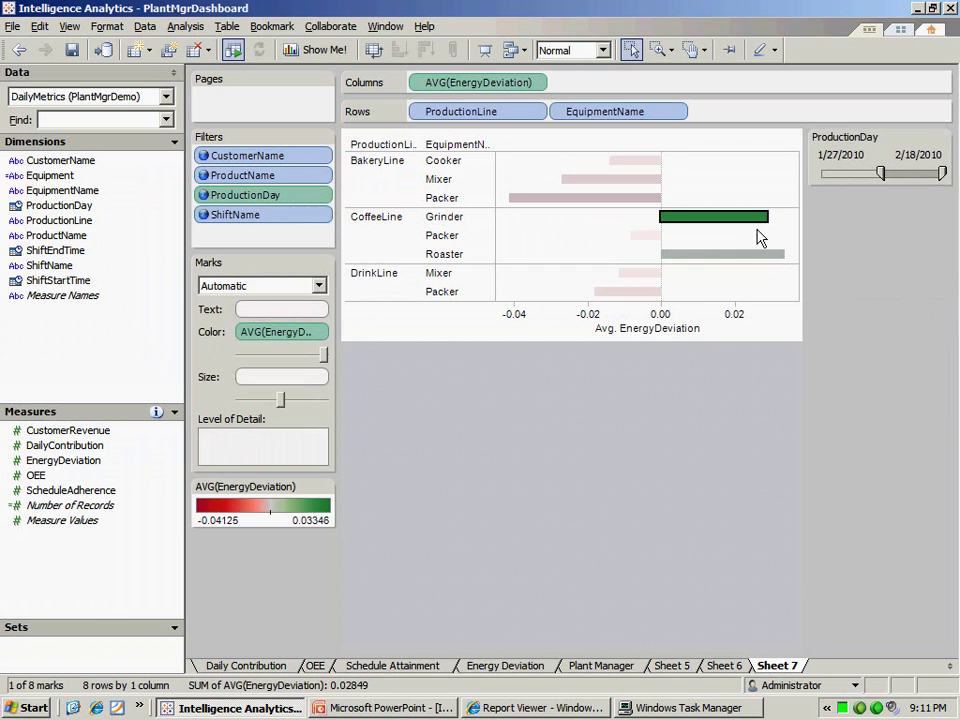
{"action": "left_click", "coordinate": [773, 257]}
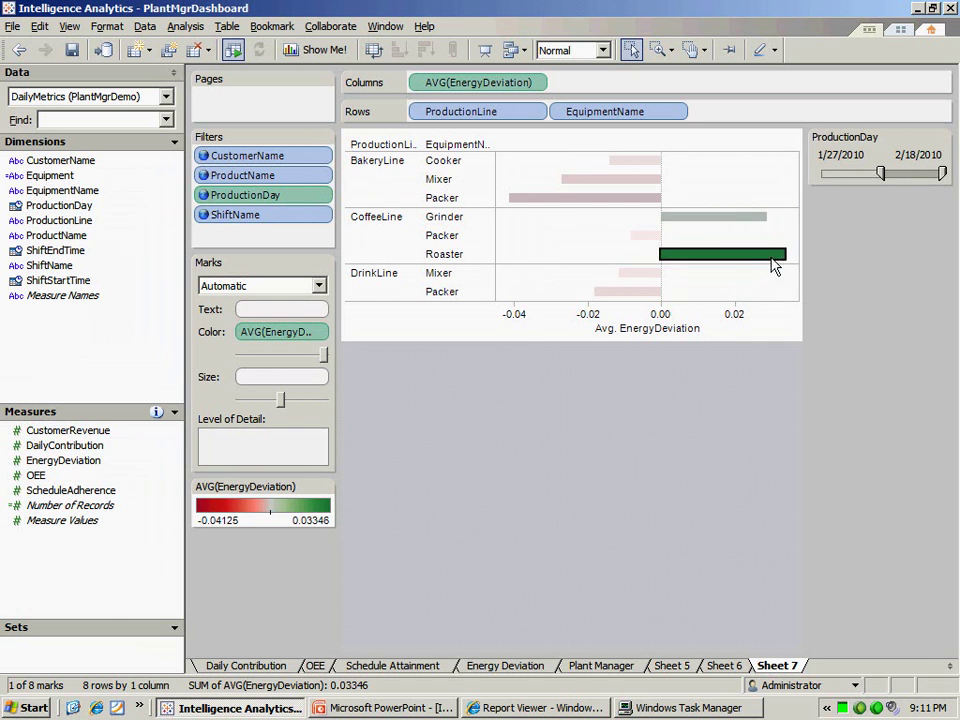
{"action": "left_click", "coordinate": [792, 240]}
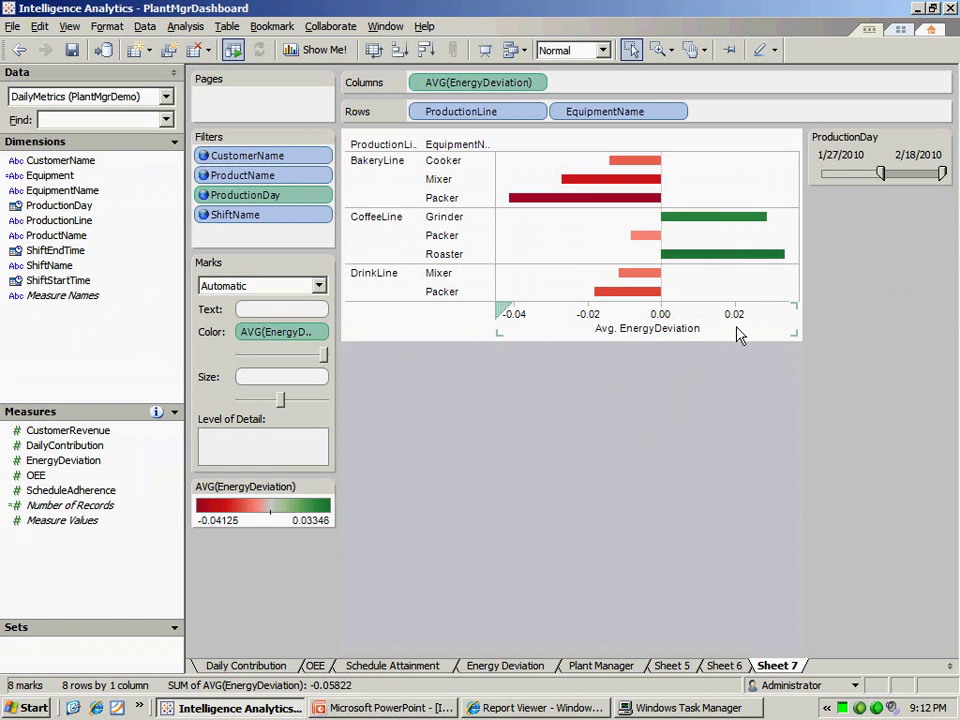
Go to the Energy Deviation sheet and bring up actions for the CoffeeLine-Roaster bar.
{"action": "left_click", "coordinate": [316, 667]}
{"action": "left_click", "coordinate": [515, 665]}
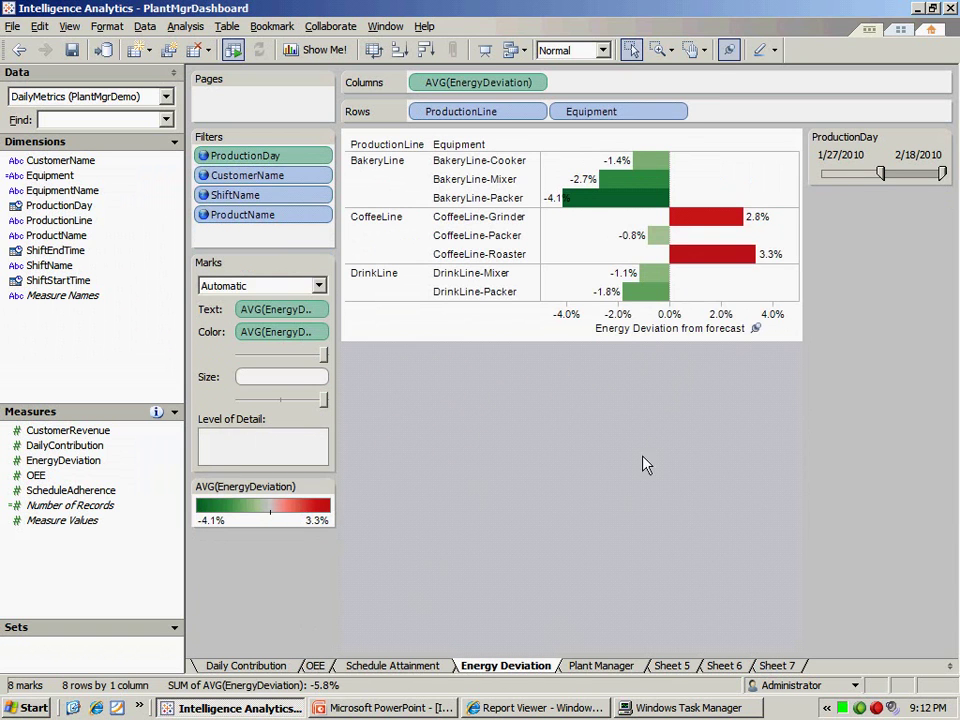
{"action": "right_click", "coordinate": [737, 256]}
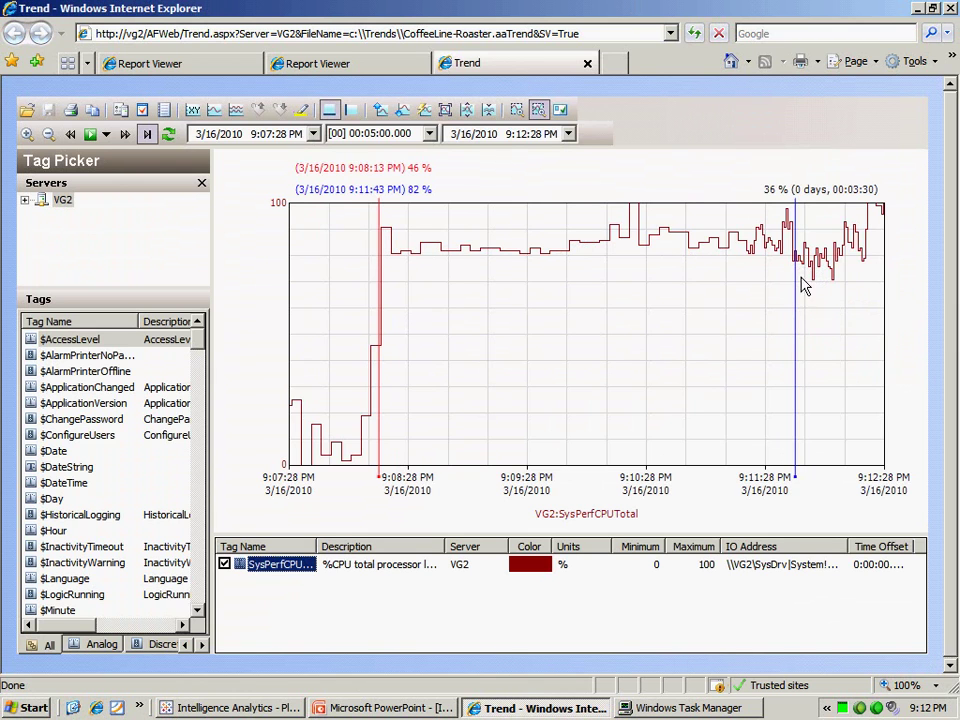
Return from the Historian trend to Intelligence Analytics with Alt+Tab.
{"action": "key", "text": "alt+Tab"}
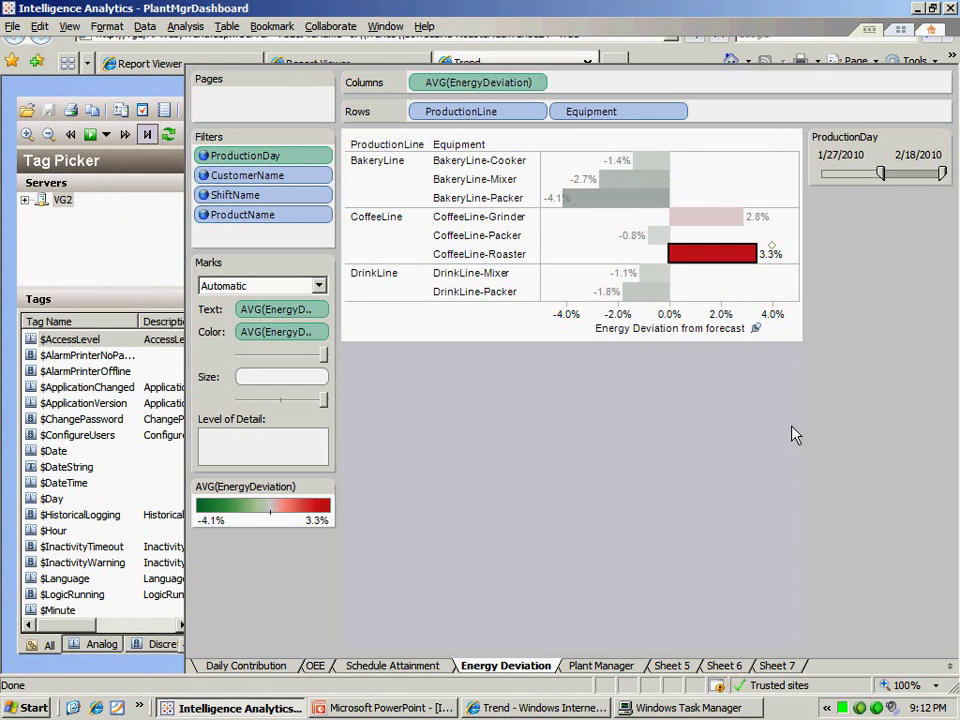
Clear the Roaster selection and review Schedule Attainment, Daily Contribution, OEE and Energy Deviation sheets.
{"action": "left_click", "coordinate": [697, 462]}
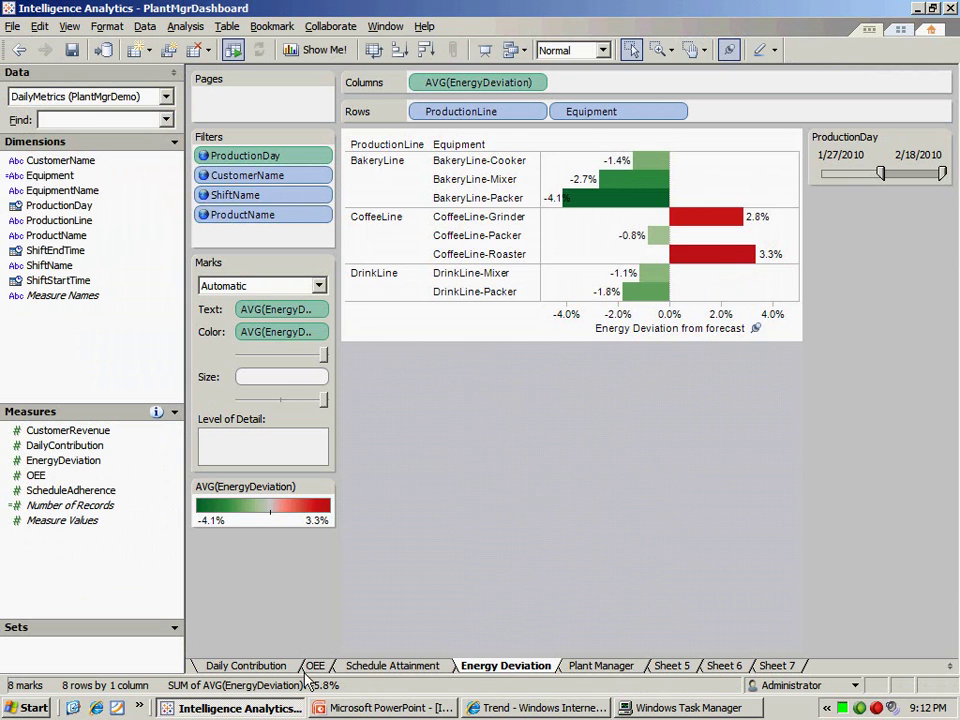
{"action": "left_click", "coordinate": [381, 668]}
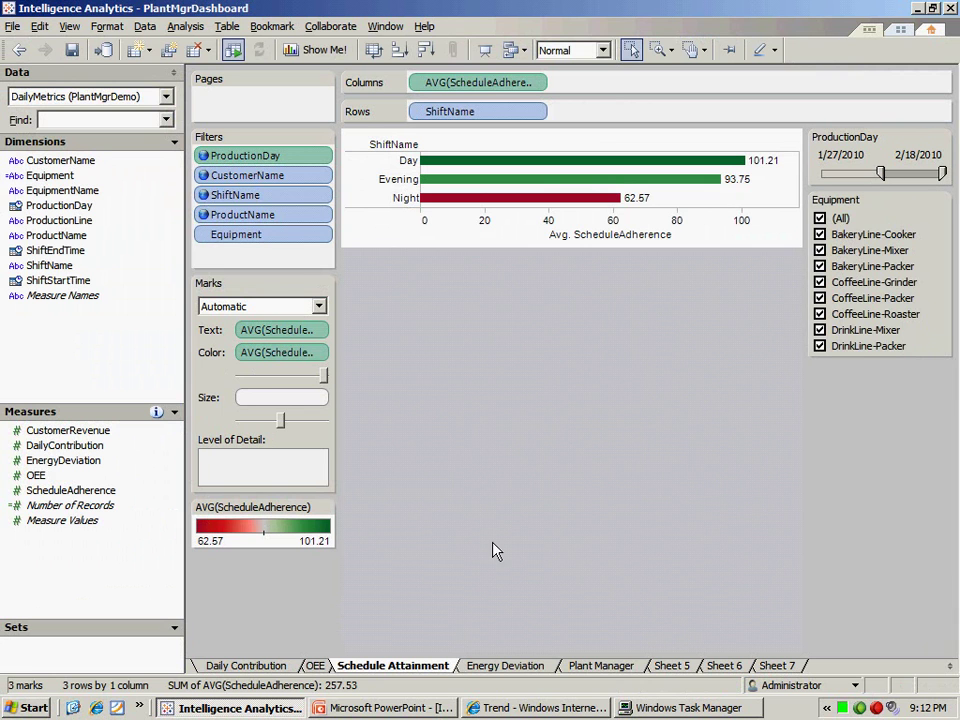
{"action": "left_click", "coordinate": [250, 666]}
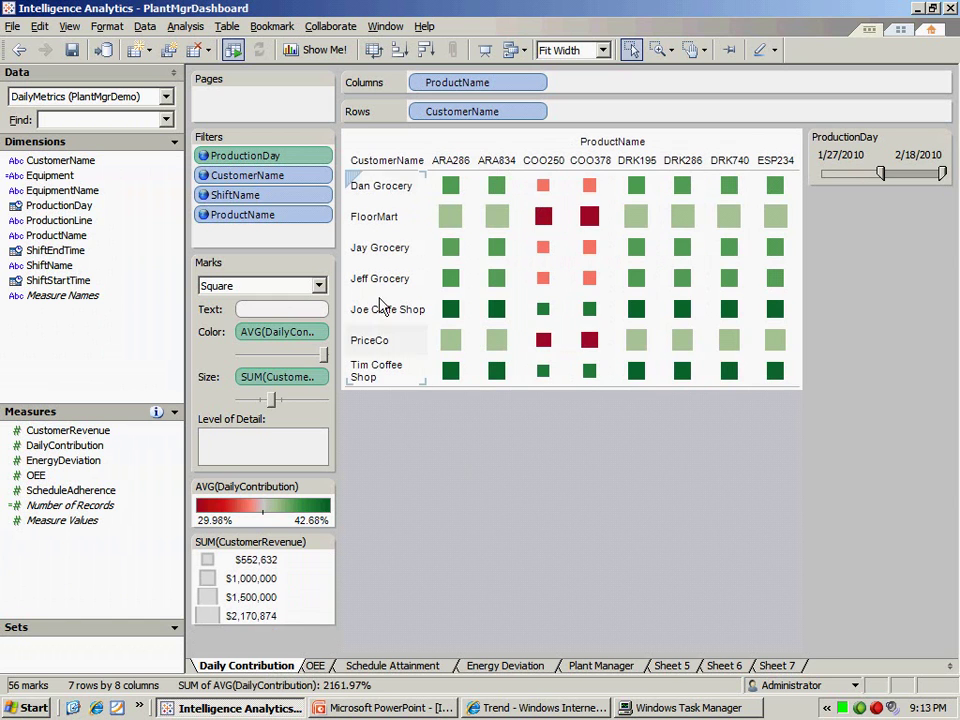
{"action": "left_click", "coordinate": [316, 666]}
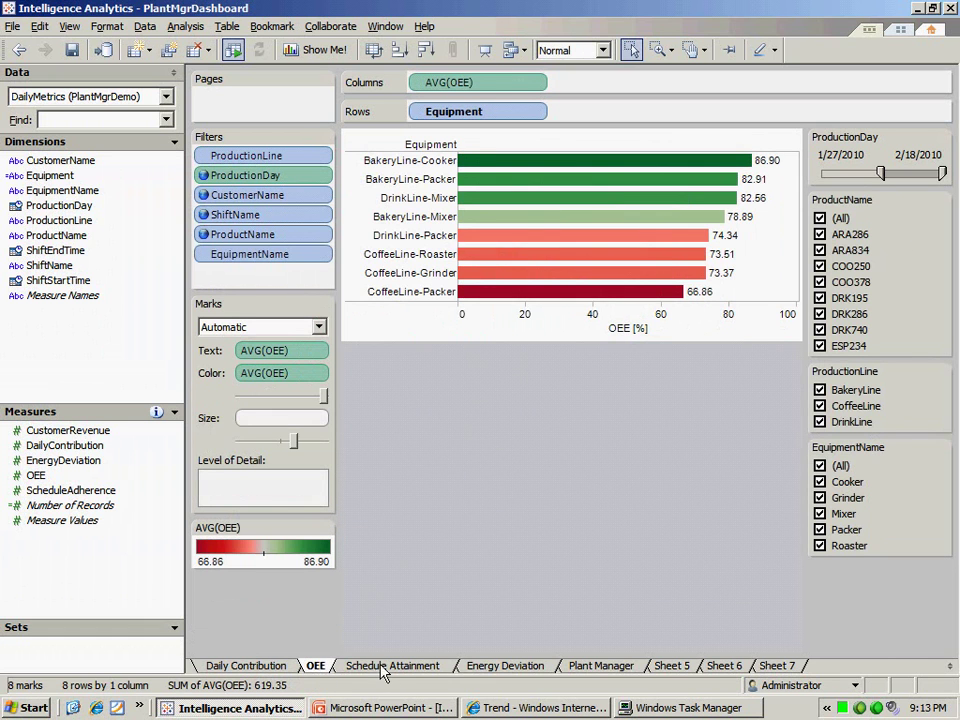
{"action": "left_click", "coordinate": [383, 667]}
{"action": "left_click", "coordinate": [510, 668]}
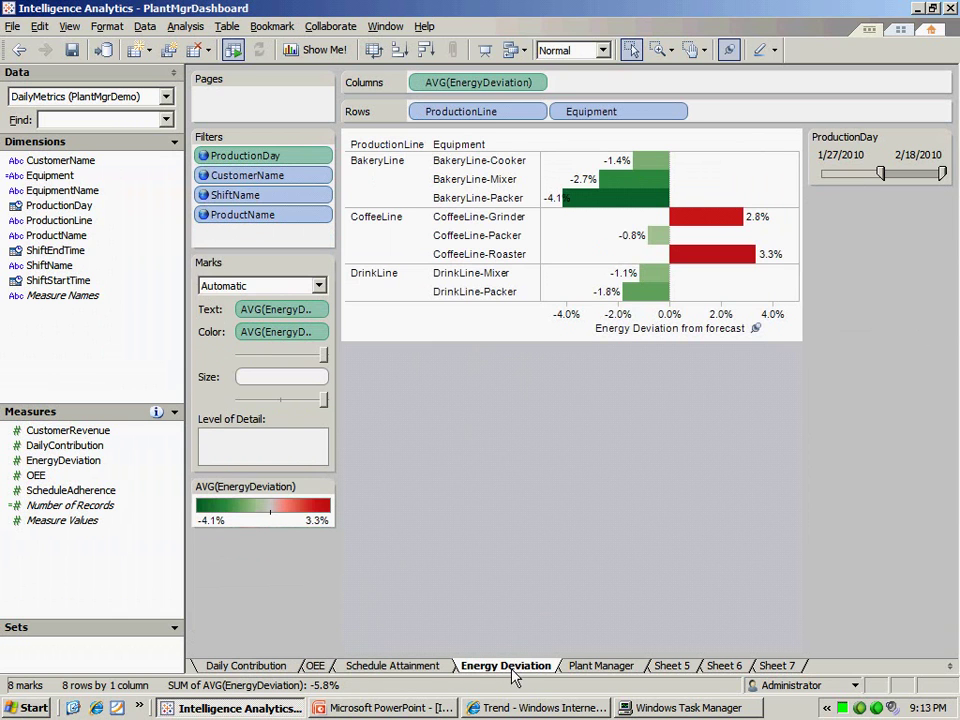
{"action": "right_click", "coordinate": [857, 668]}
Create blank worksheet Sheet 8 and a new empty dashboard.
{"action": "left_click", "coordinate": [822, 505]}
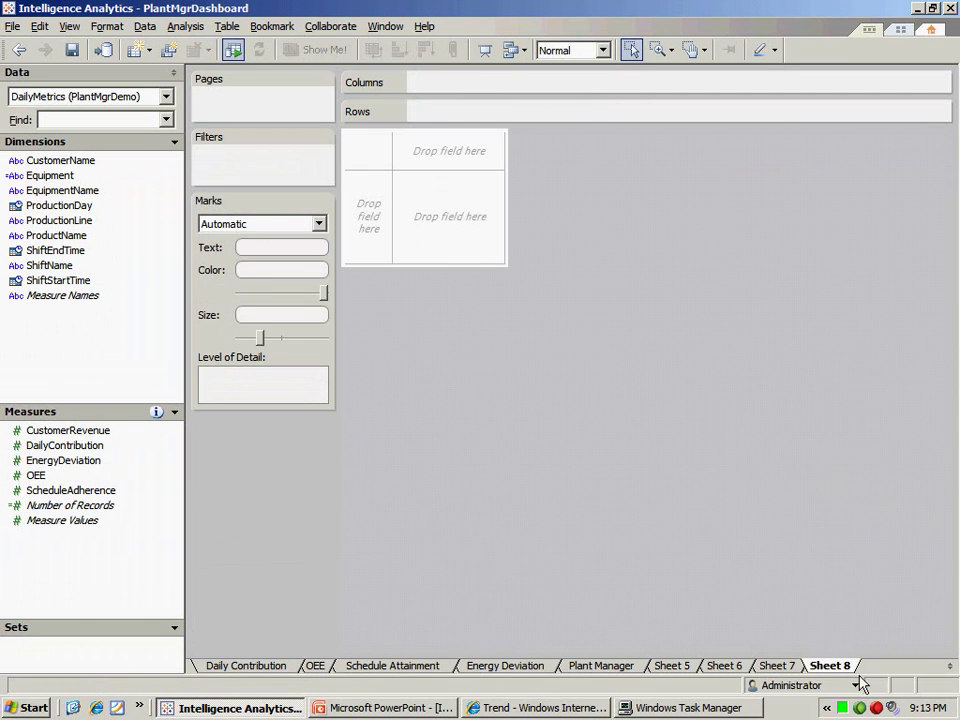
{"action": "right_click", "coordinate": [848, 670]}
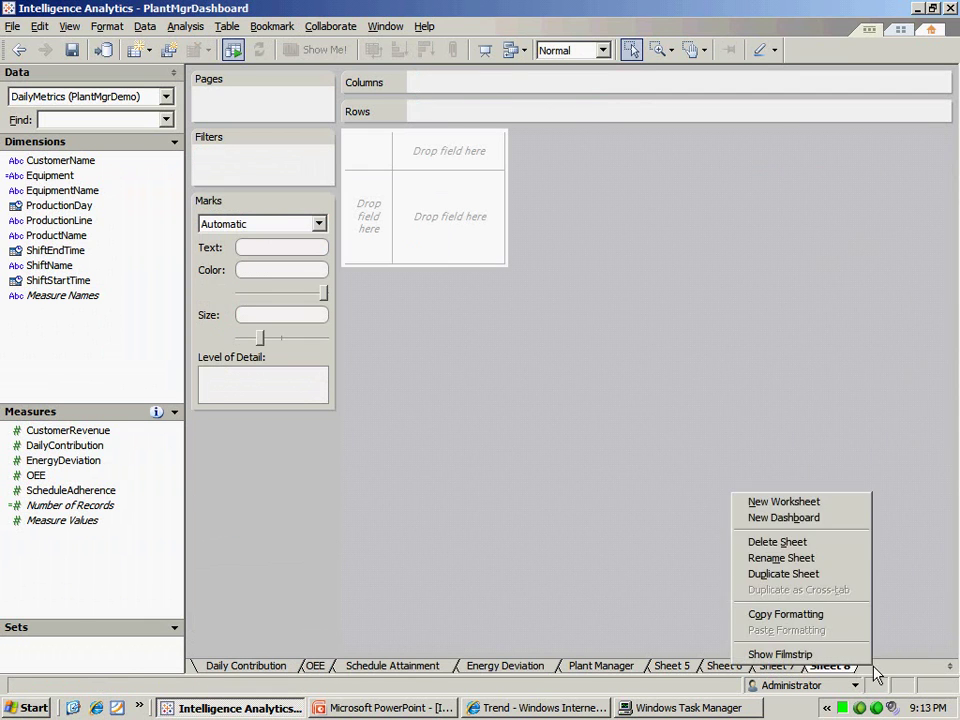
{"action": "left_click", "coordinate": [810, 520]}
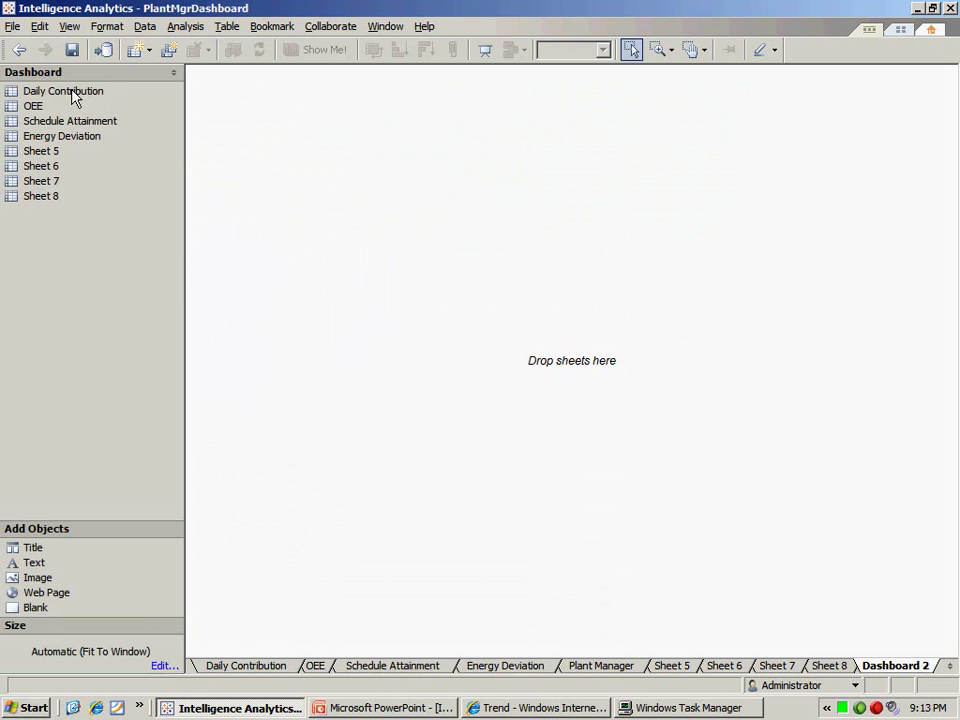
Place Daily Contribution, Schedule Attainment and Energy Deviation onto the dashboard in a two-by-two grid.
{"action": "left_click_drag", "start_coordinate": [112, 97], "coordinate": [252, 124]}
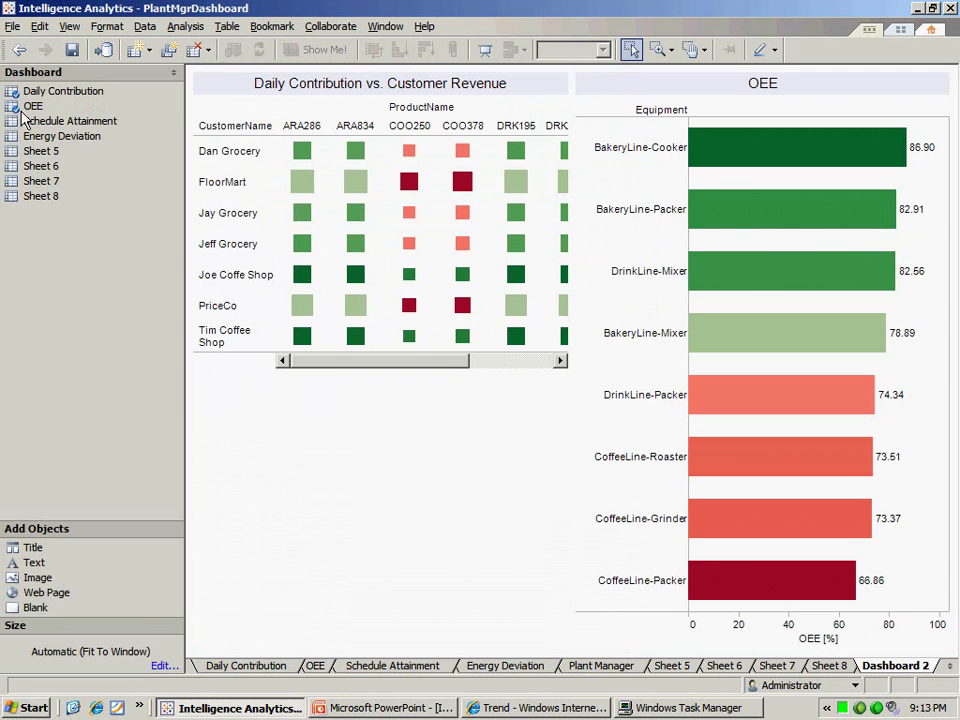
{"action": "left_click_drag", "start_coordinate": [45, 121], "coordinate": [656, 636]}
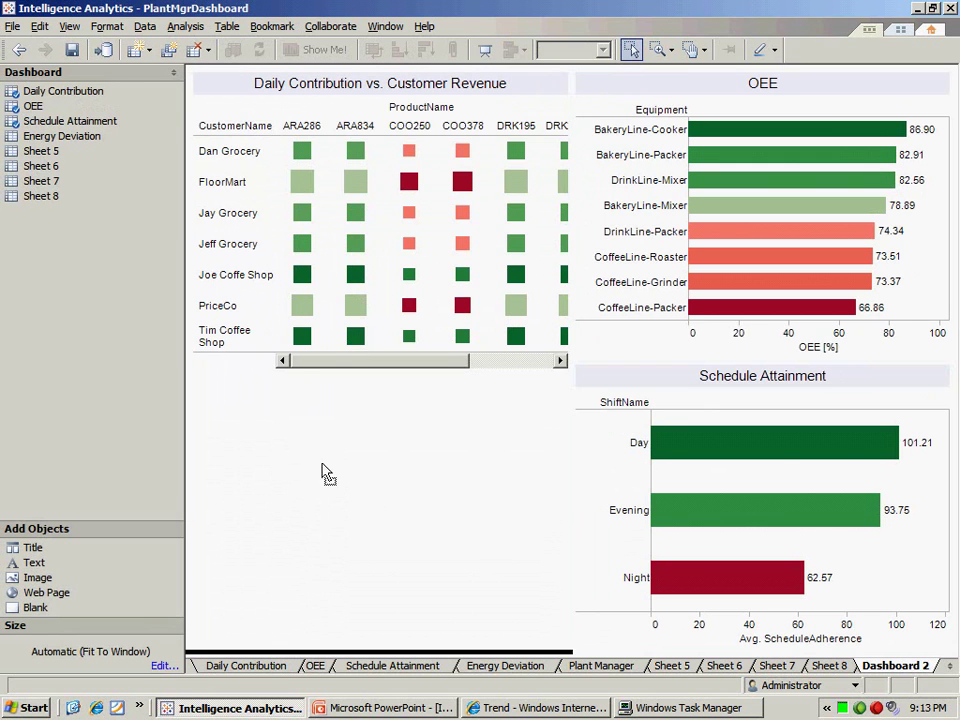
{"action": "left_click_drag", "start_coordinate": [367, 490], "coordinate": [405, 506]}
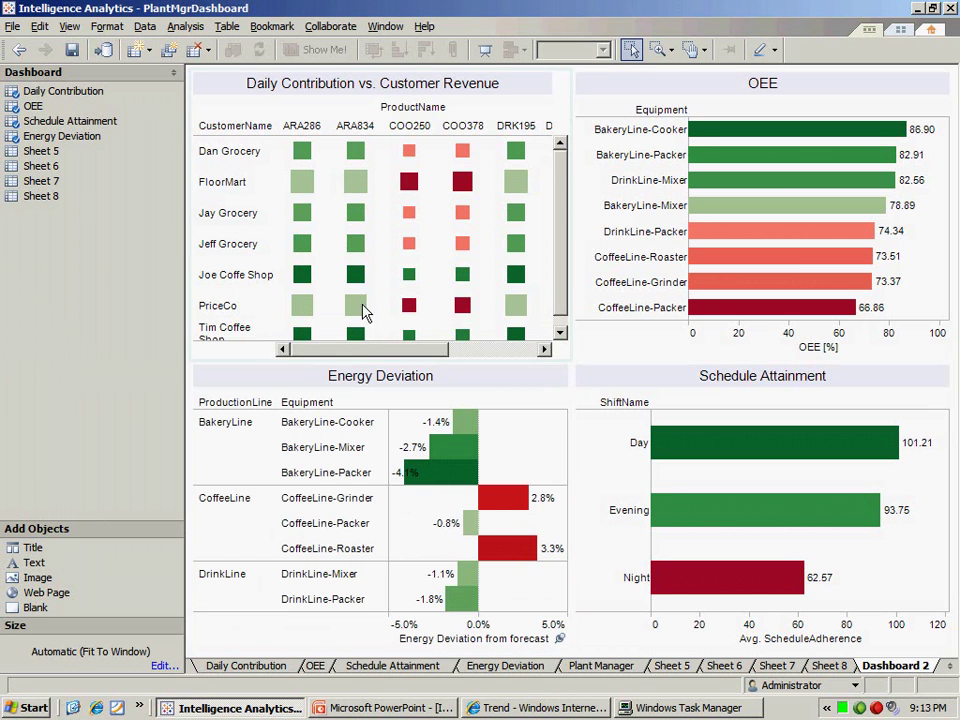
Add CustomerName and ProductName quick filters from the Daily Contribution view.
{"action": "left_click", "coordinate": [534, 91]}
{"action": "left_click", "coordinate": [559, 70]}
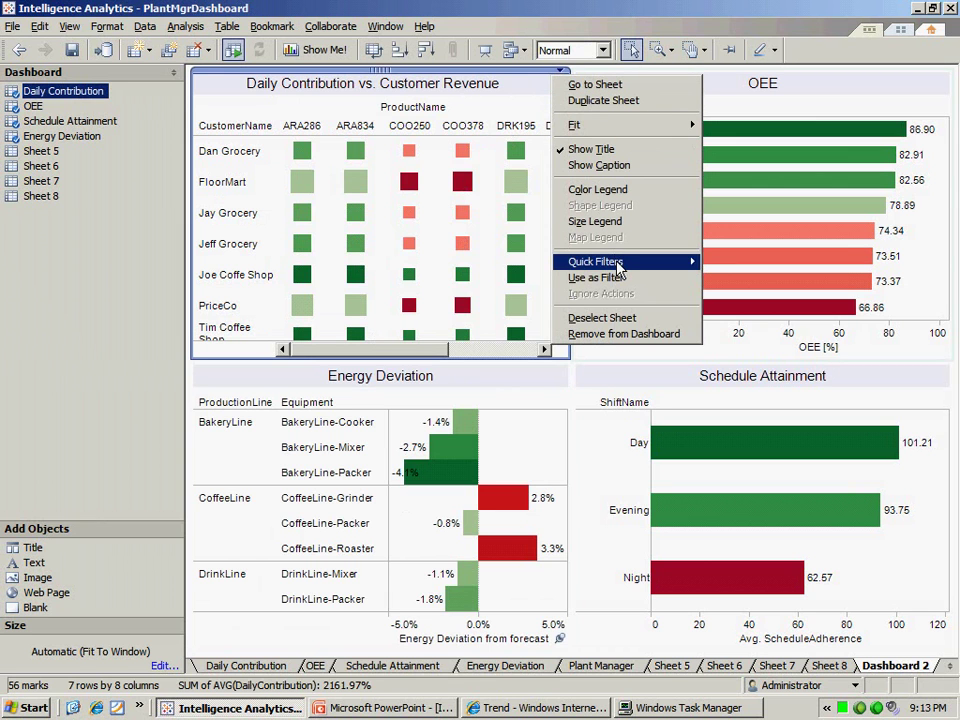
{"action": "mouse_move", "coordinate": [596, 261]}
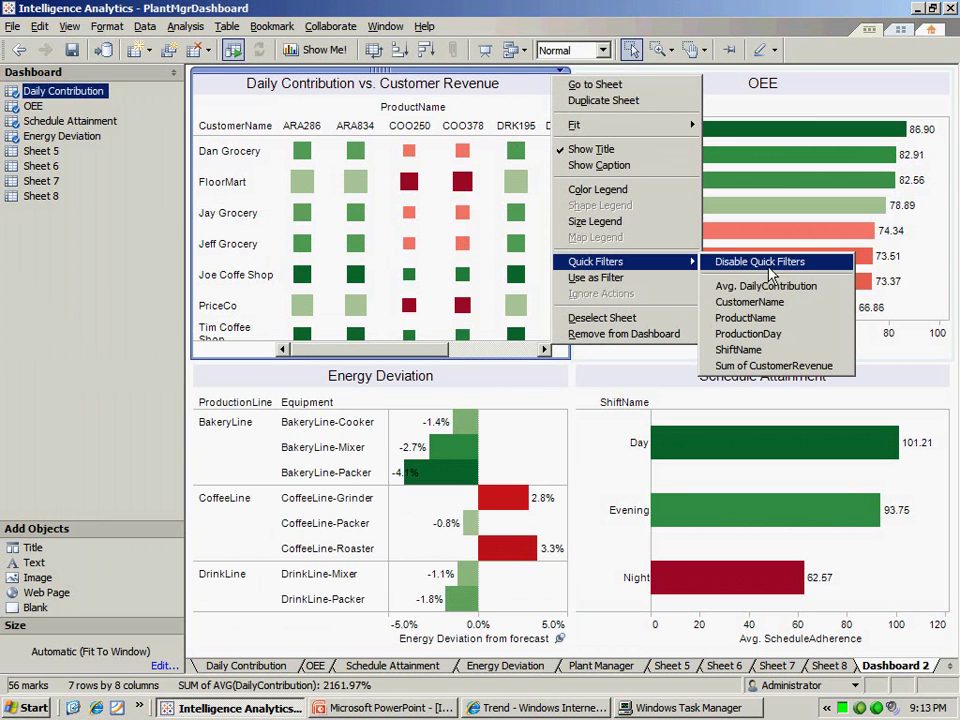
{"action": "left_click", "coordinate": [766, 301]}
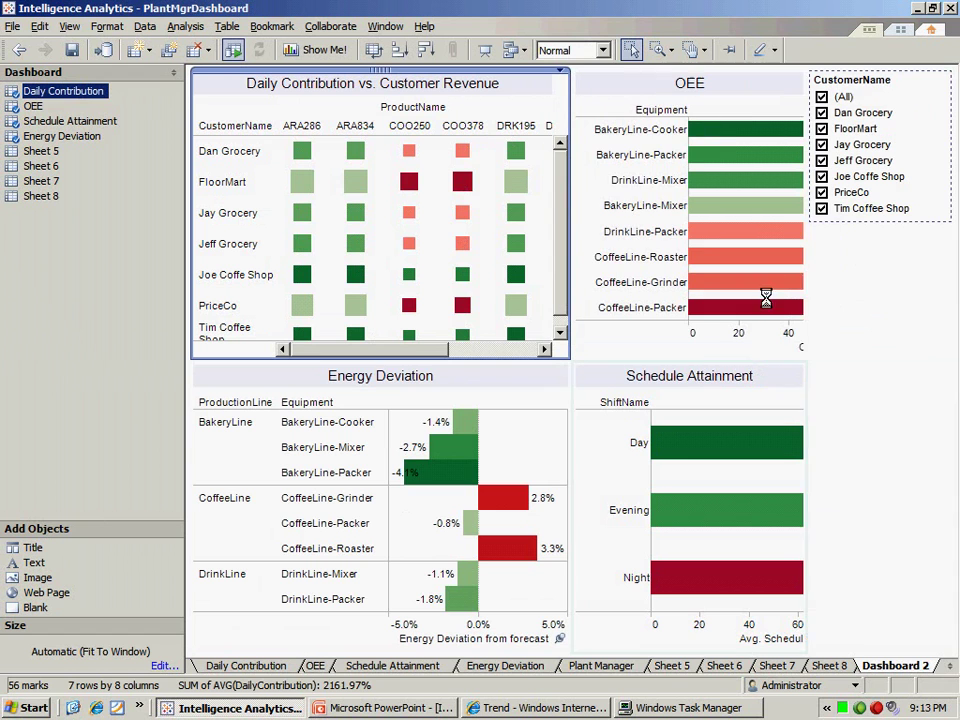
{"action": "left_click", "coordinate": [561, 72]}
{"action": "mouse_move", "coordinate": [596, 261]}
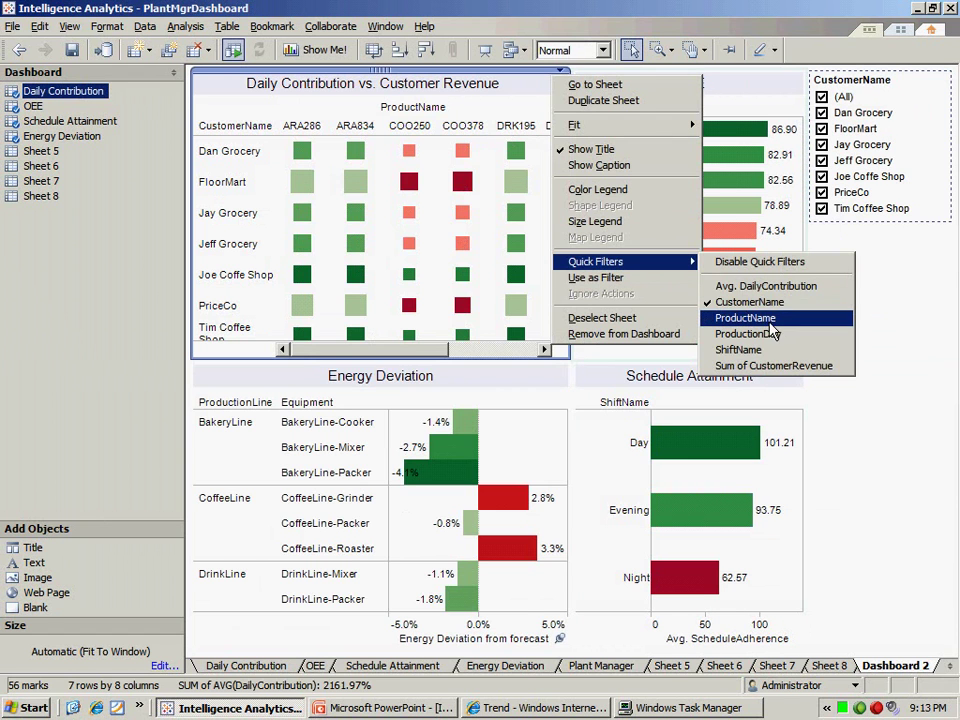
{"action": "left_click", "coordinate": [745, 317]}
Stop the Daily Contribution heatmap from filtering the other dashboard views.
{"action": "left_click", "coordinate": [561, 72]}
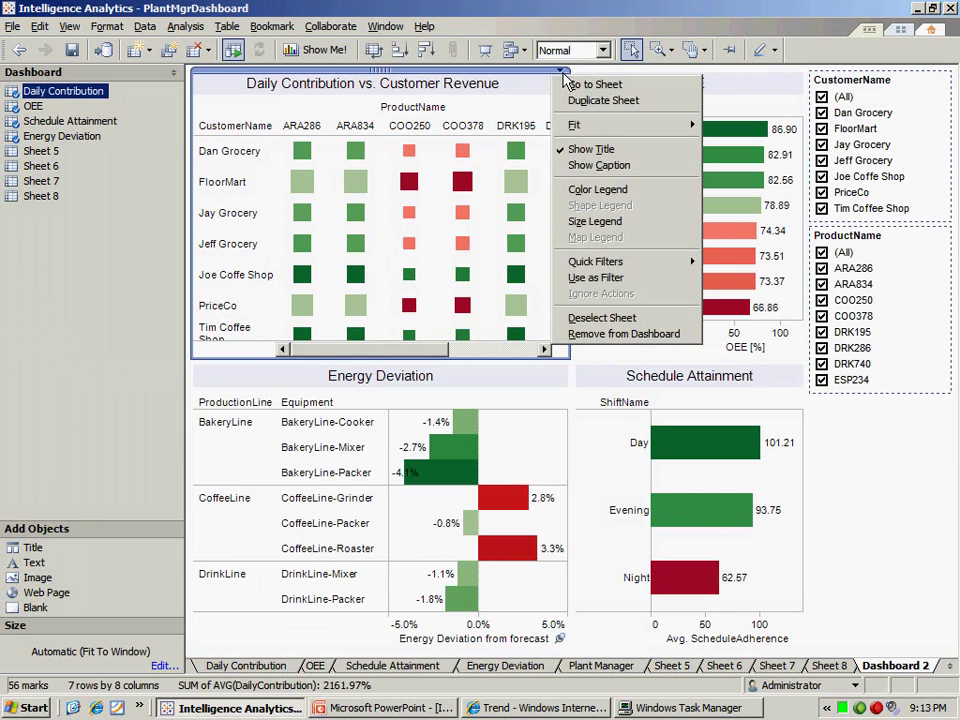
{"action": "left_click", "coordinate": [660, 274]}
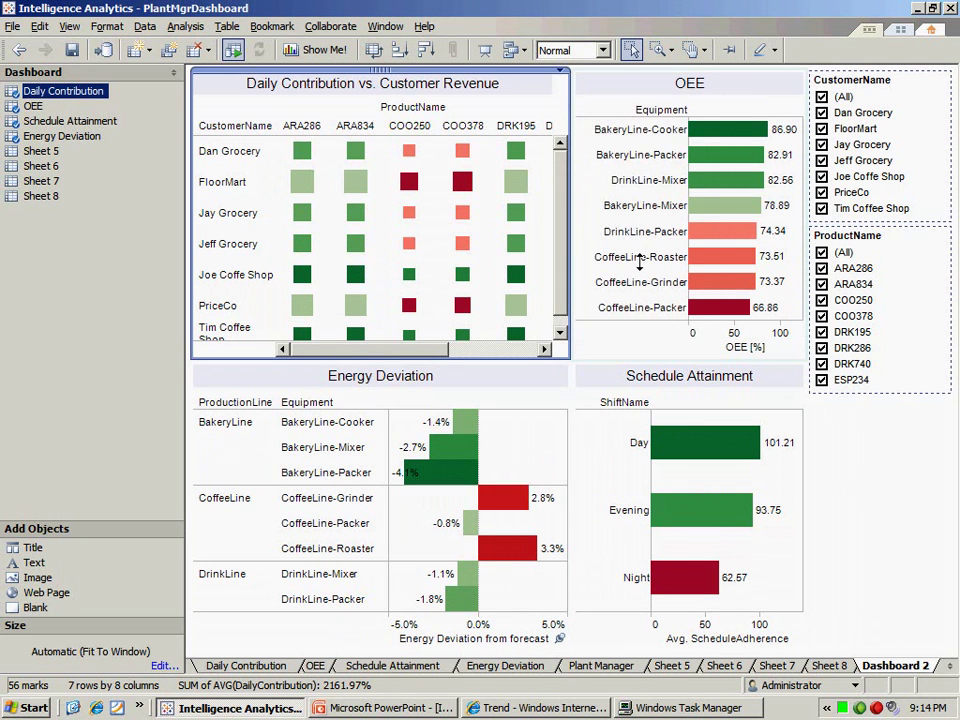
{"action": "left_click", "coordinate": [558, 71]}
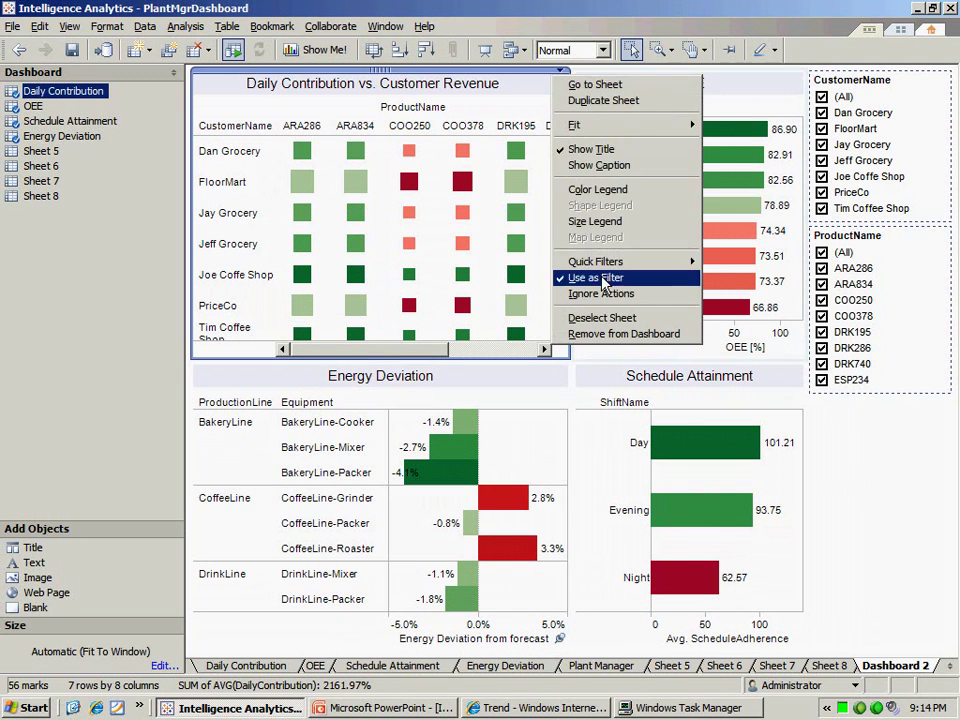
{"action": "left_click", "coordinate": [603, 280]}
Add a ProductionDay date-range quick filter and move it to the top of the filters.
{"action": "left_click", "coordinate": [560, 72]}
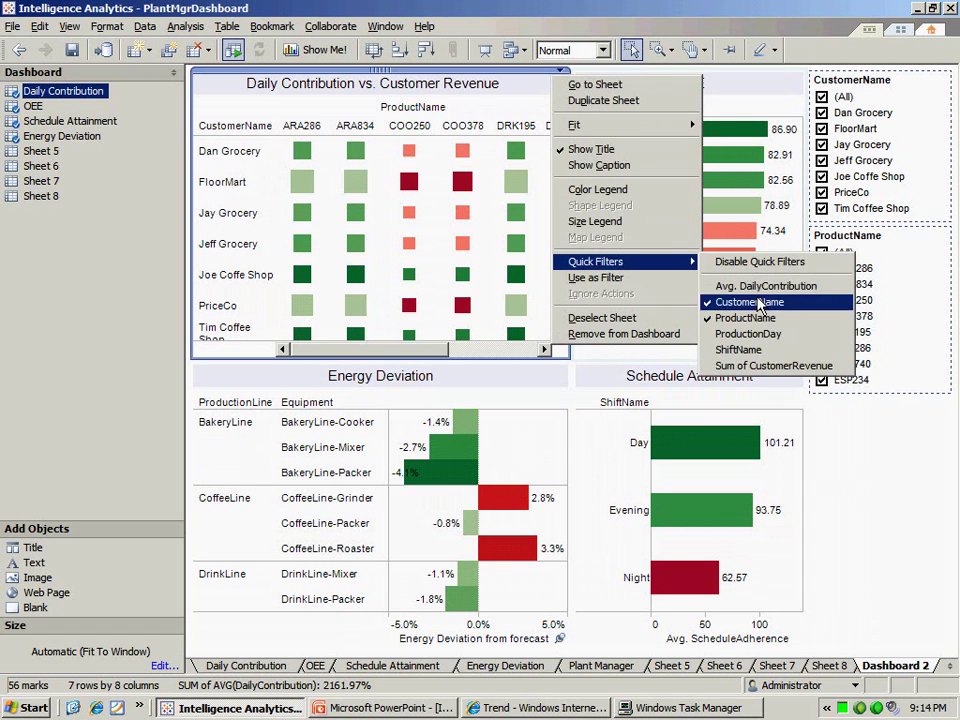
{"action": "left_click", "coordinate": [758, 334]}
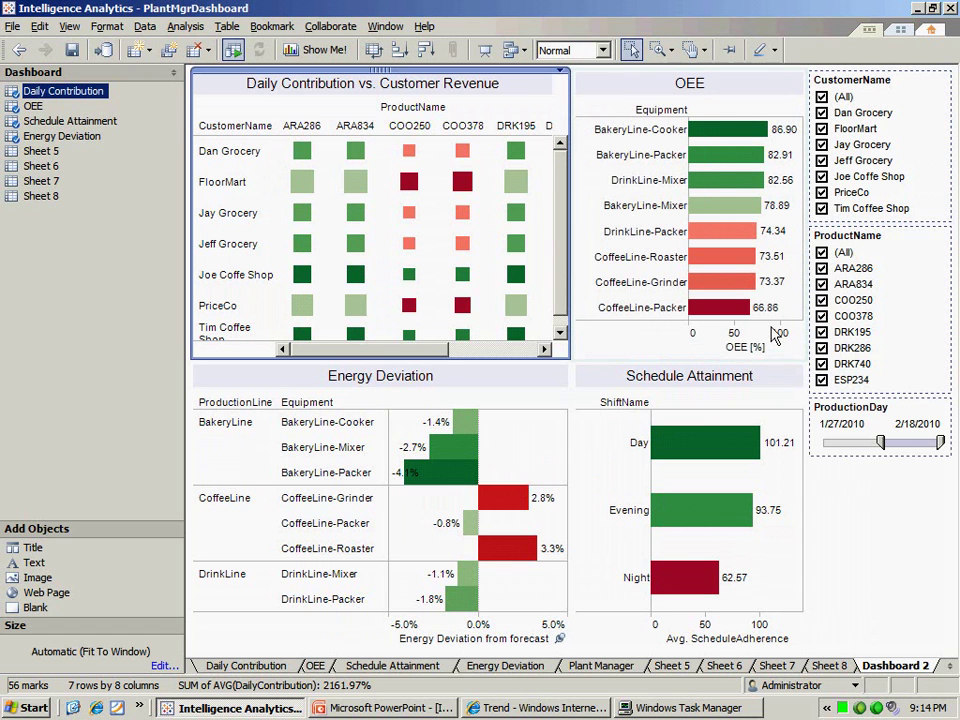
{"action": "left_click", "coordinate": [834, 396]}
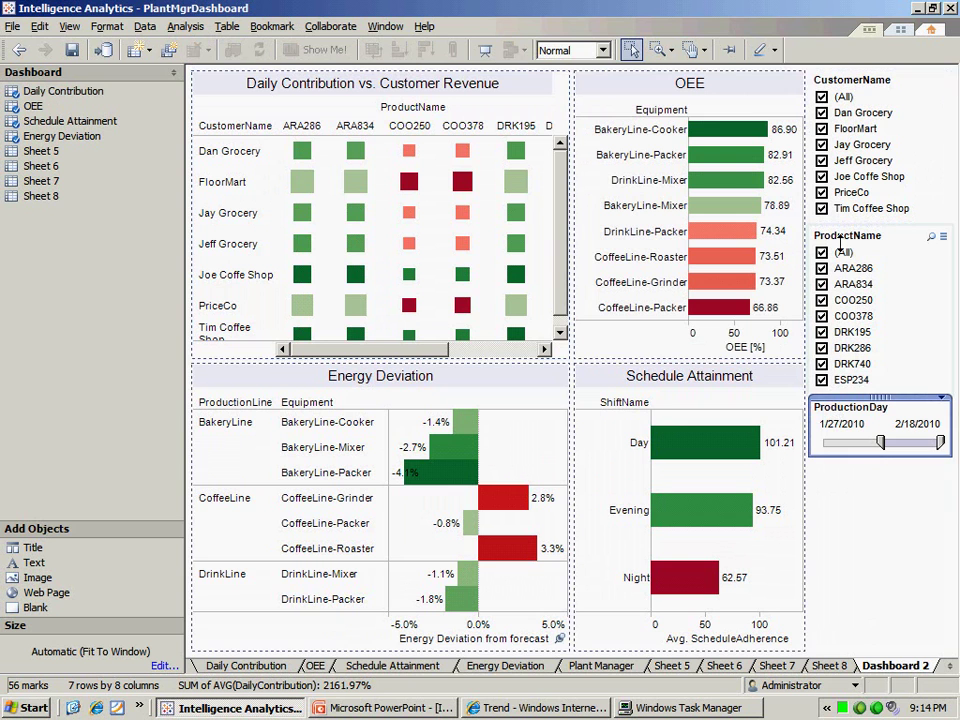
{"action": "left_click", "coordinate": [914, 92]}
{"action": "left_click_drag", "start_coordinate": [884, 100], "coordinate": [884, 80]}
Add a ShiftName quick filter from the Daily Contribution view's menu.
{"action": "left_click", "coordinate": [505, 85]}
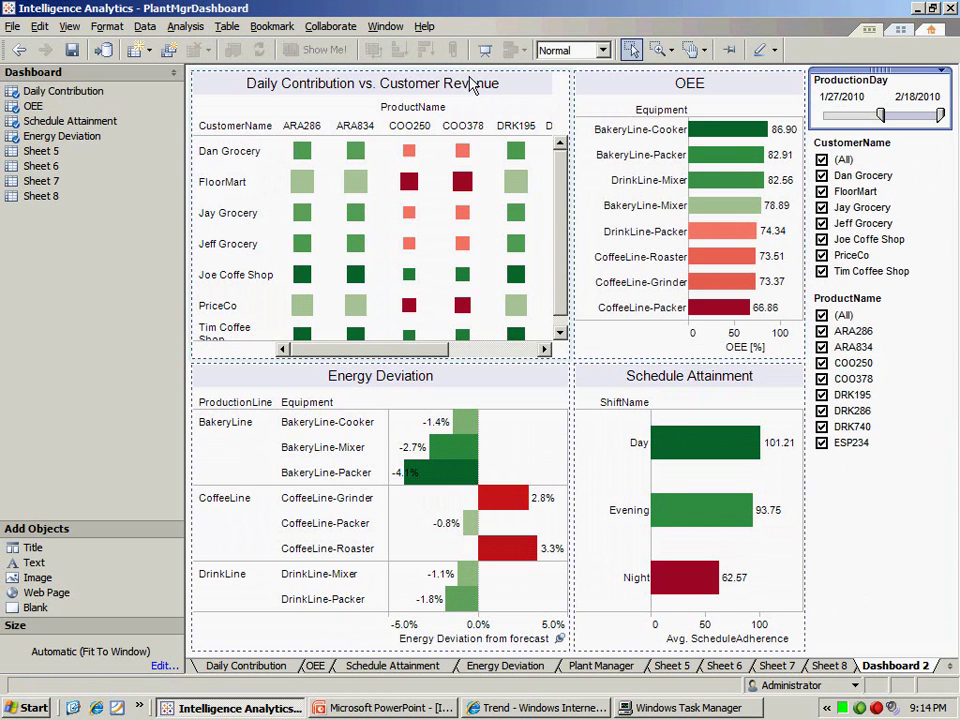
{"action": "left_click", "coordinate": [558, 79]}
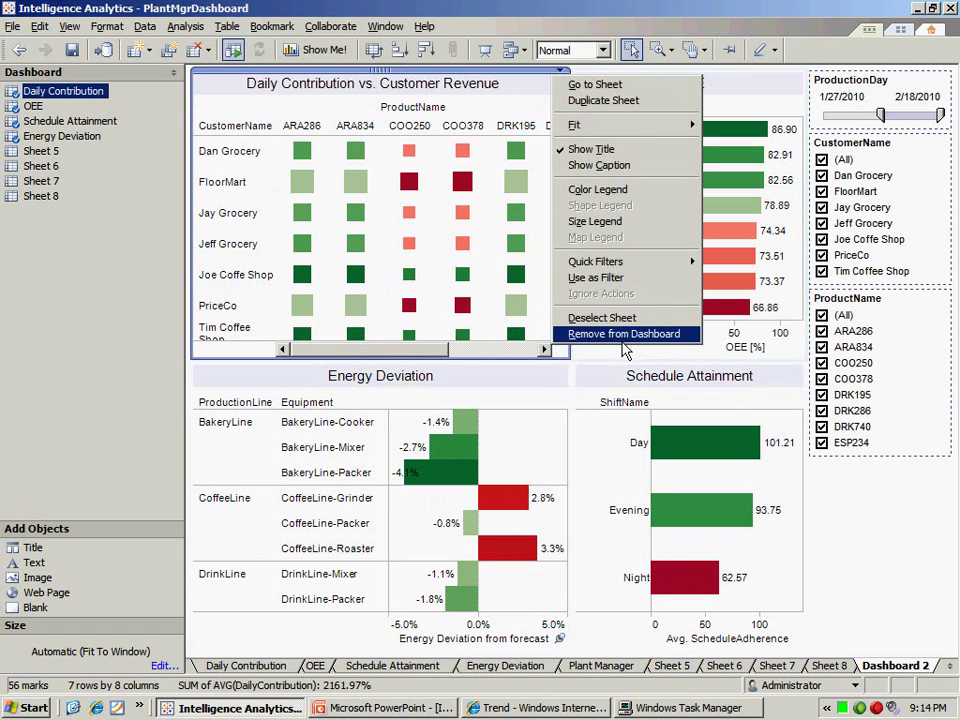
{"action": "left_click", "coordinate": [645, 276]}
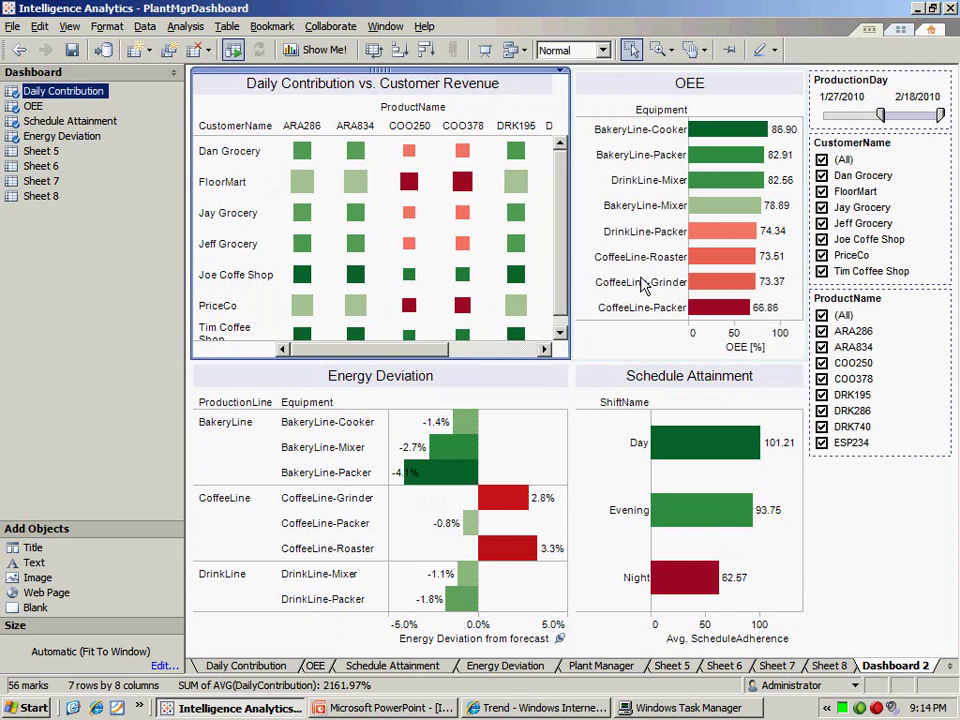
{"action": "left_click", "coordinate": [560, 72]}
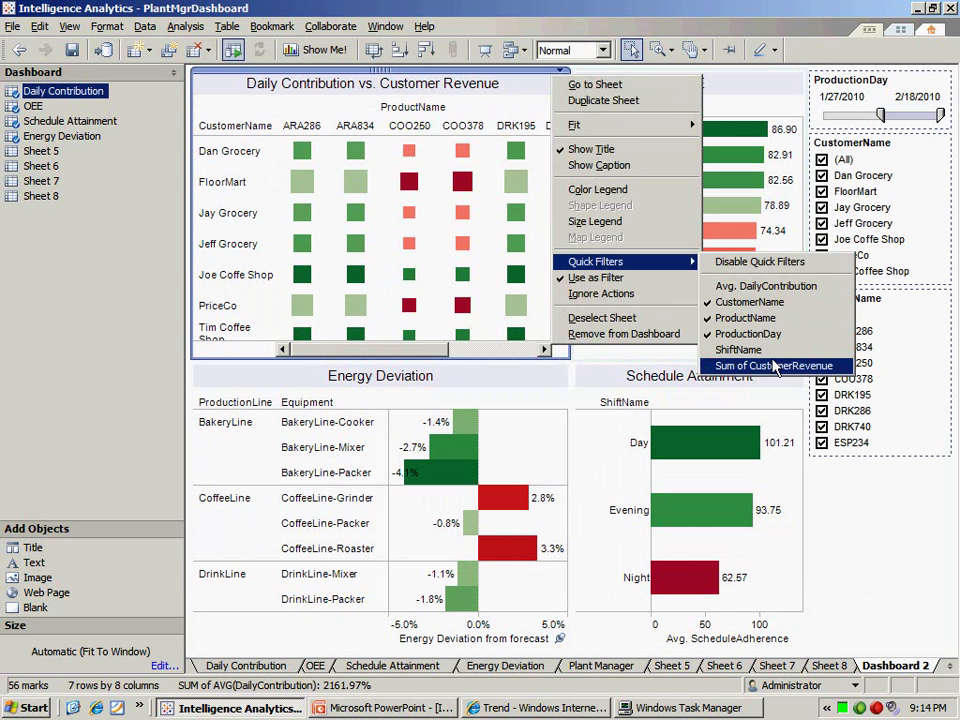
{"action": "left_click", "coordinate": [724, 349]}
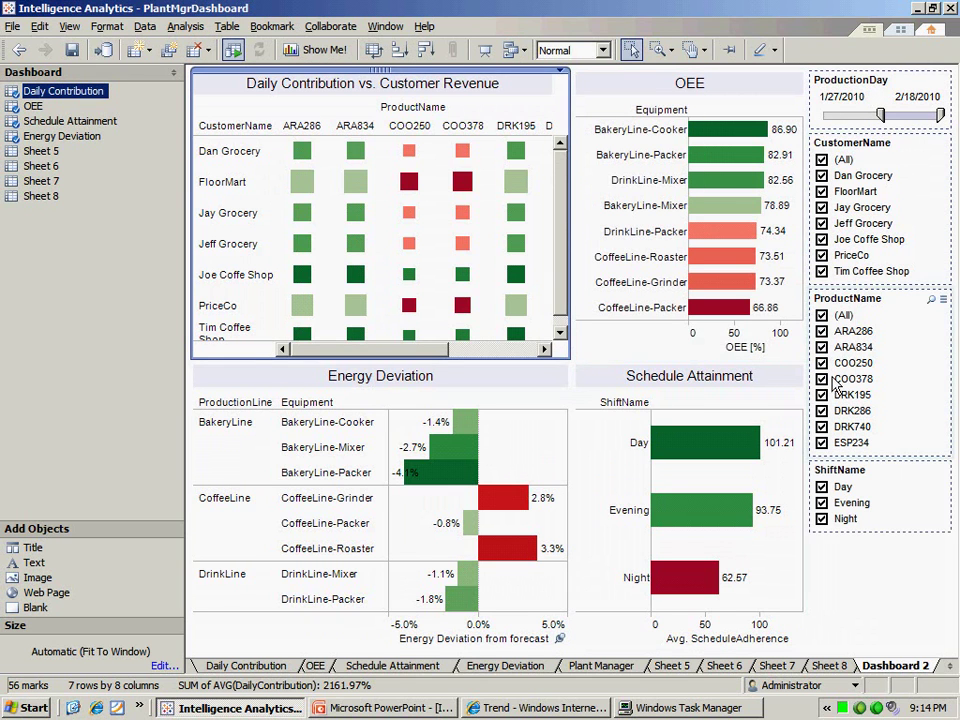
{"action": "left_click", "coordinate": [876, 572]}
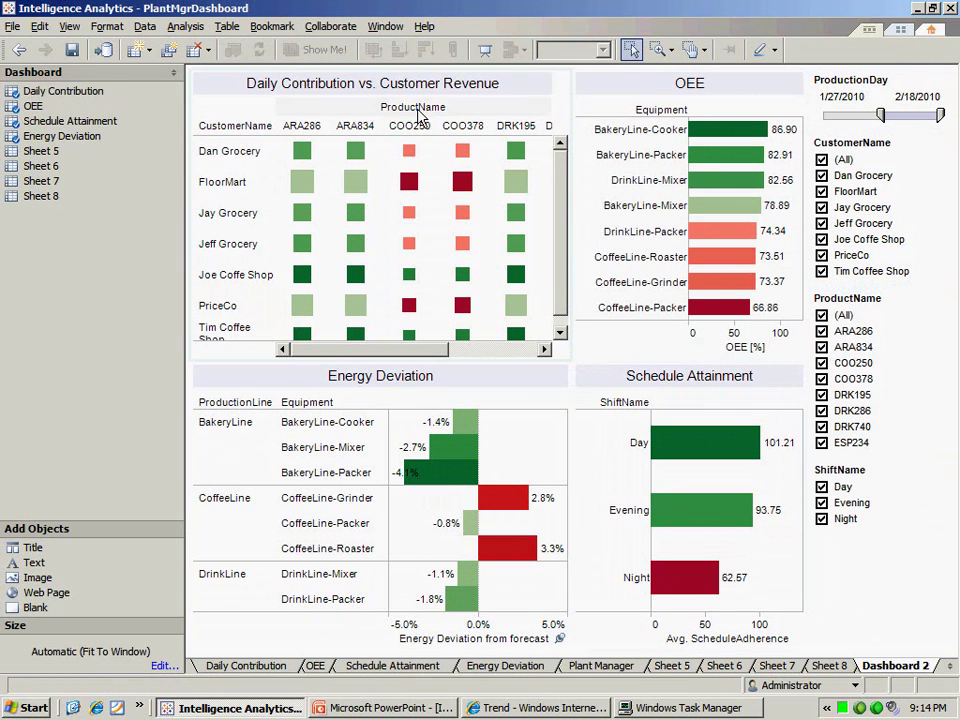
Auto-hide the Dashboard pane to widen the charts, then open Collaborate > Publish Workbook.
{"action": "left_click", "coordinate": [174, 72]}
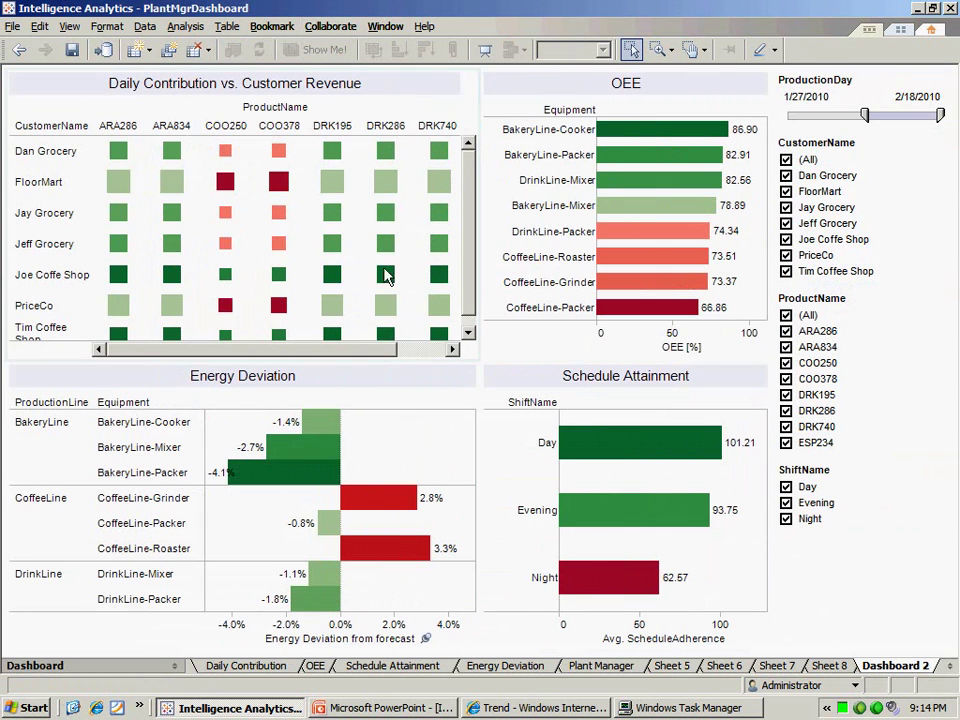
{"action": "left_click_drag", "start_coordinate": [362, 358], "coordinate": [440, 355]}
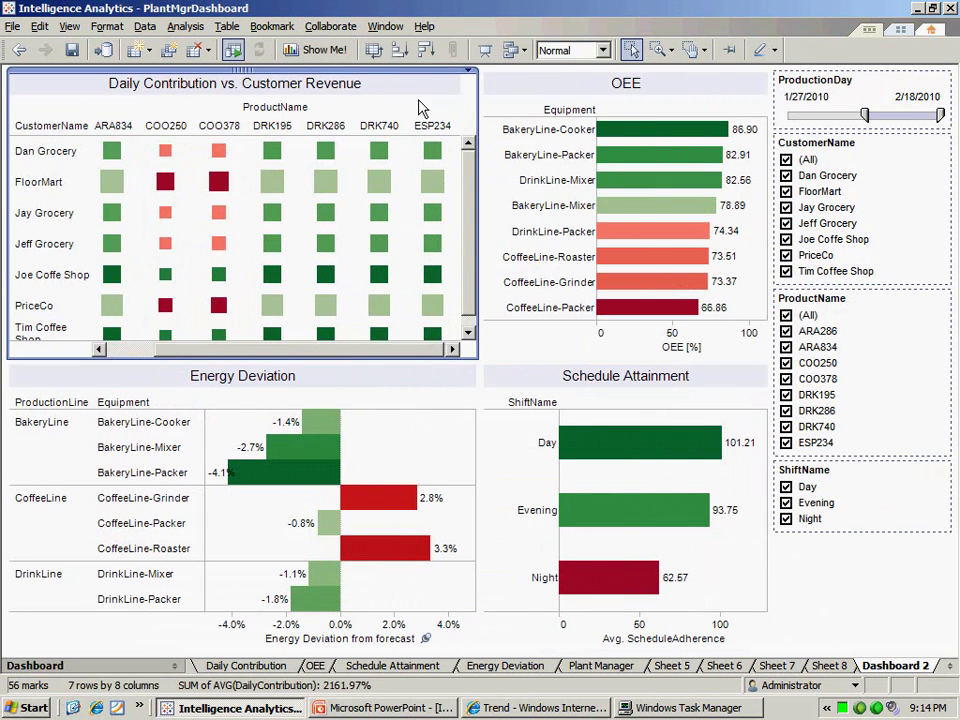
{"action": "left_click", "coordinate": [328, 28]}
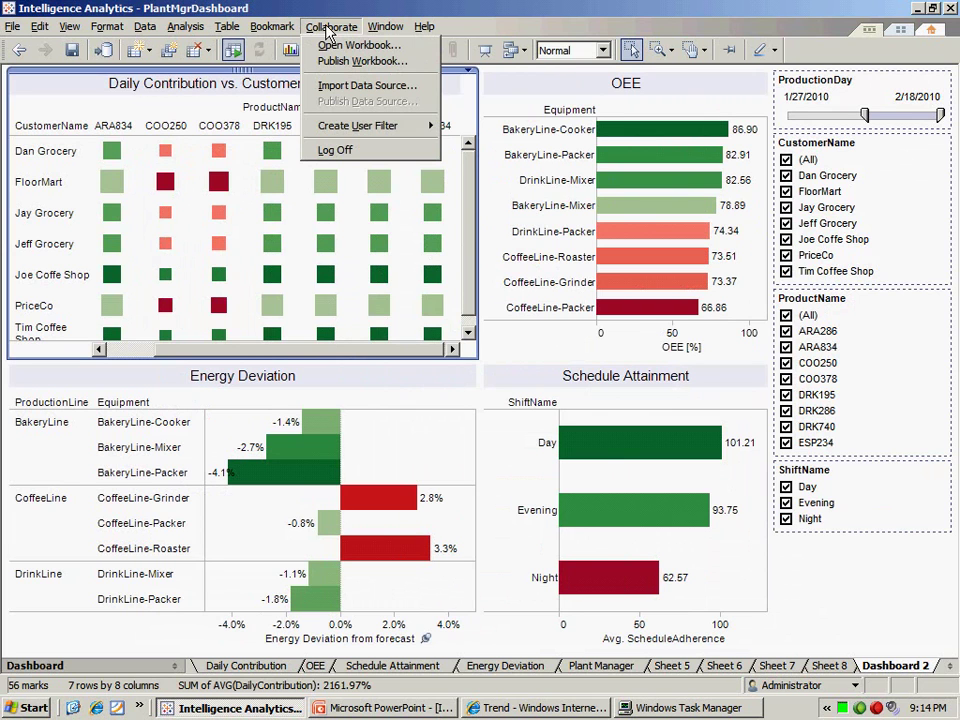
{"action": "left_click", "coordinate": [345, 61]}
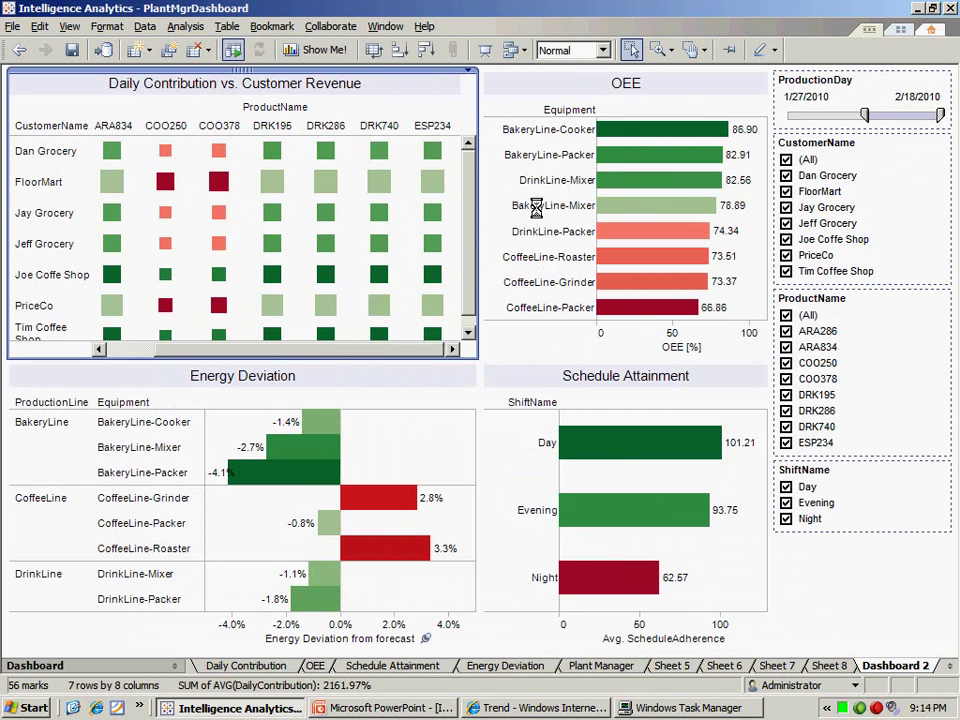